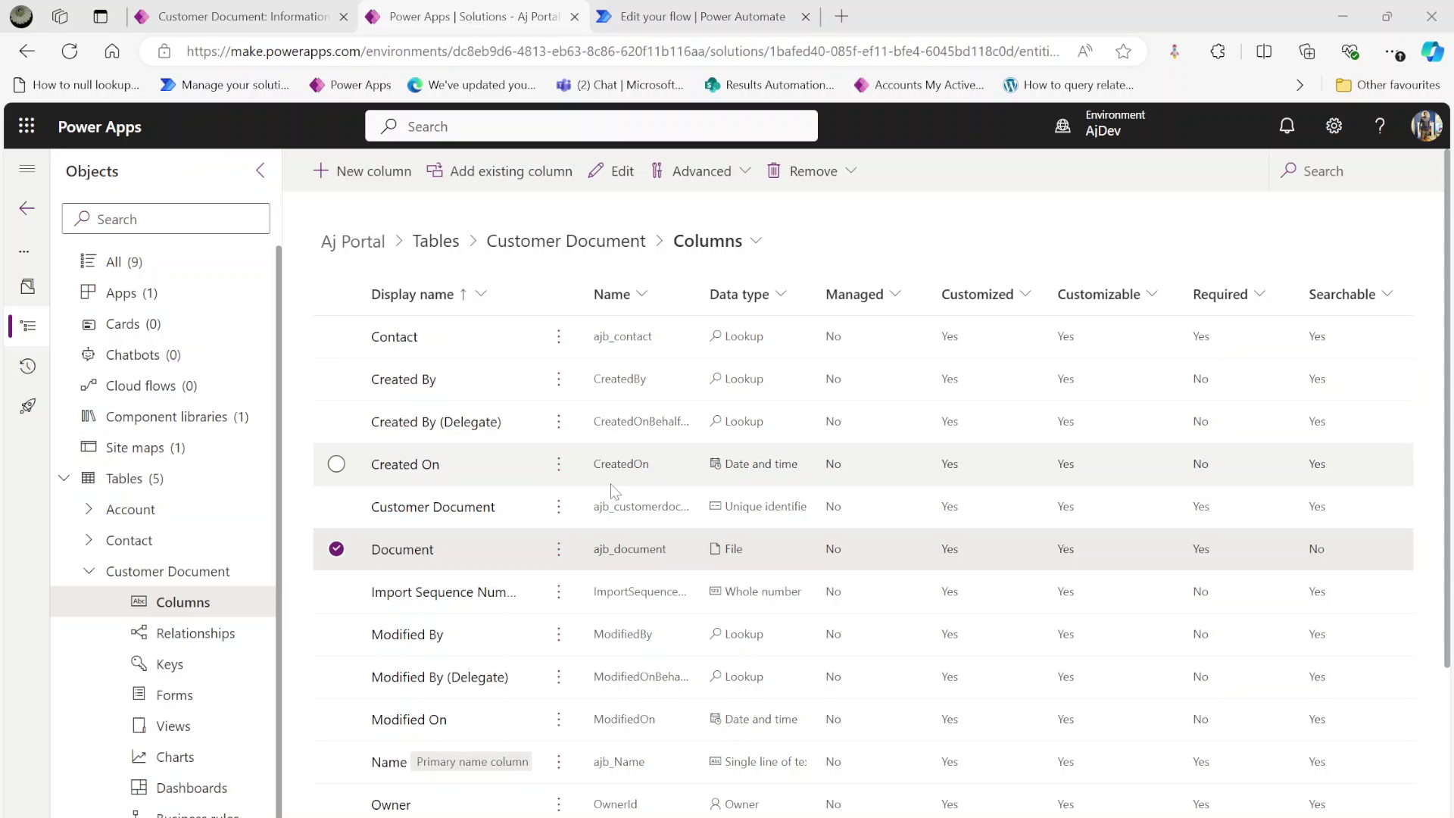
Check the Onboarding document record, then return to the Retrieve file name flow with List rows on Customer Documents
click(244, 16)
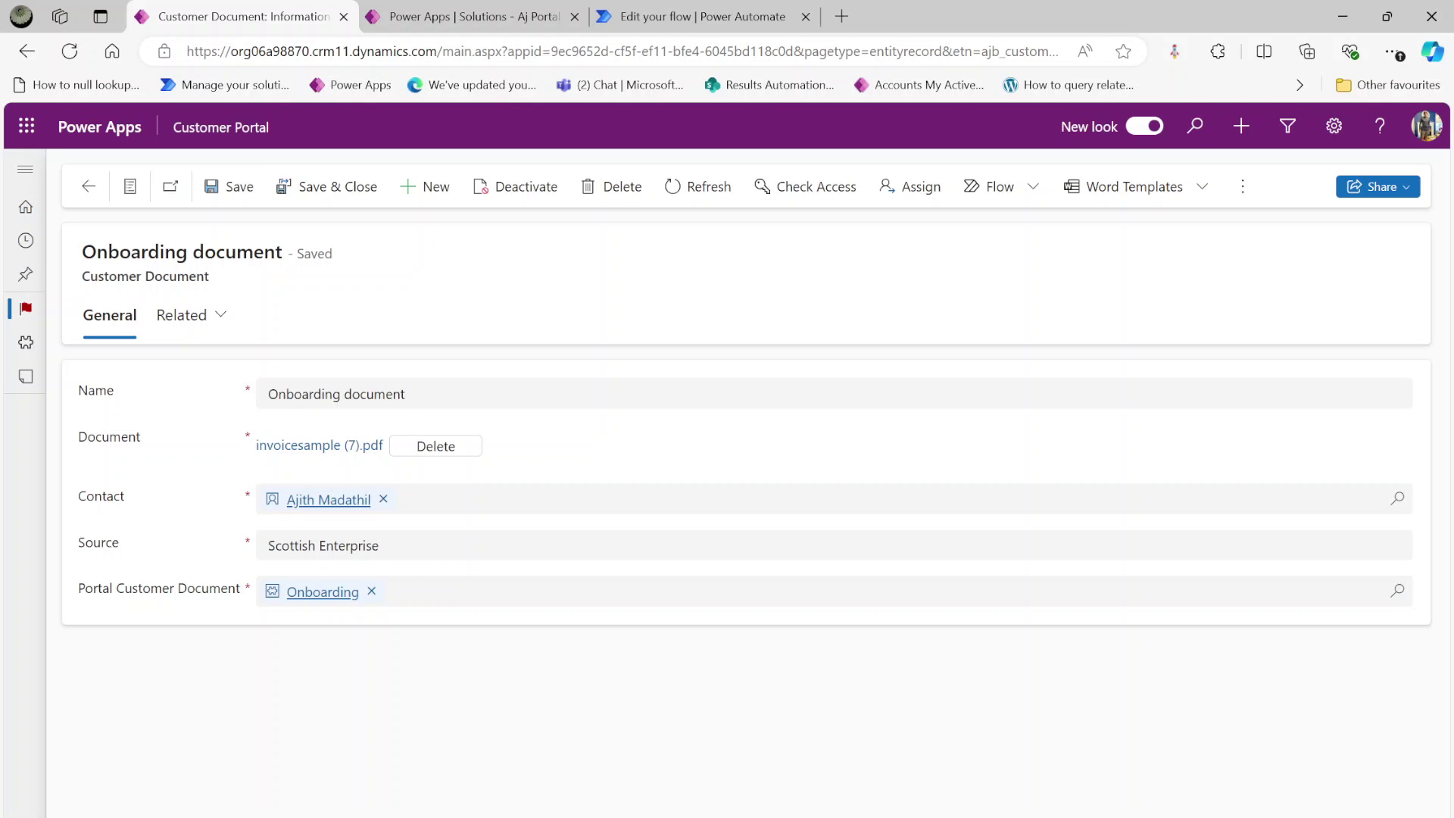
click(712, 14)
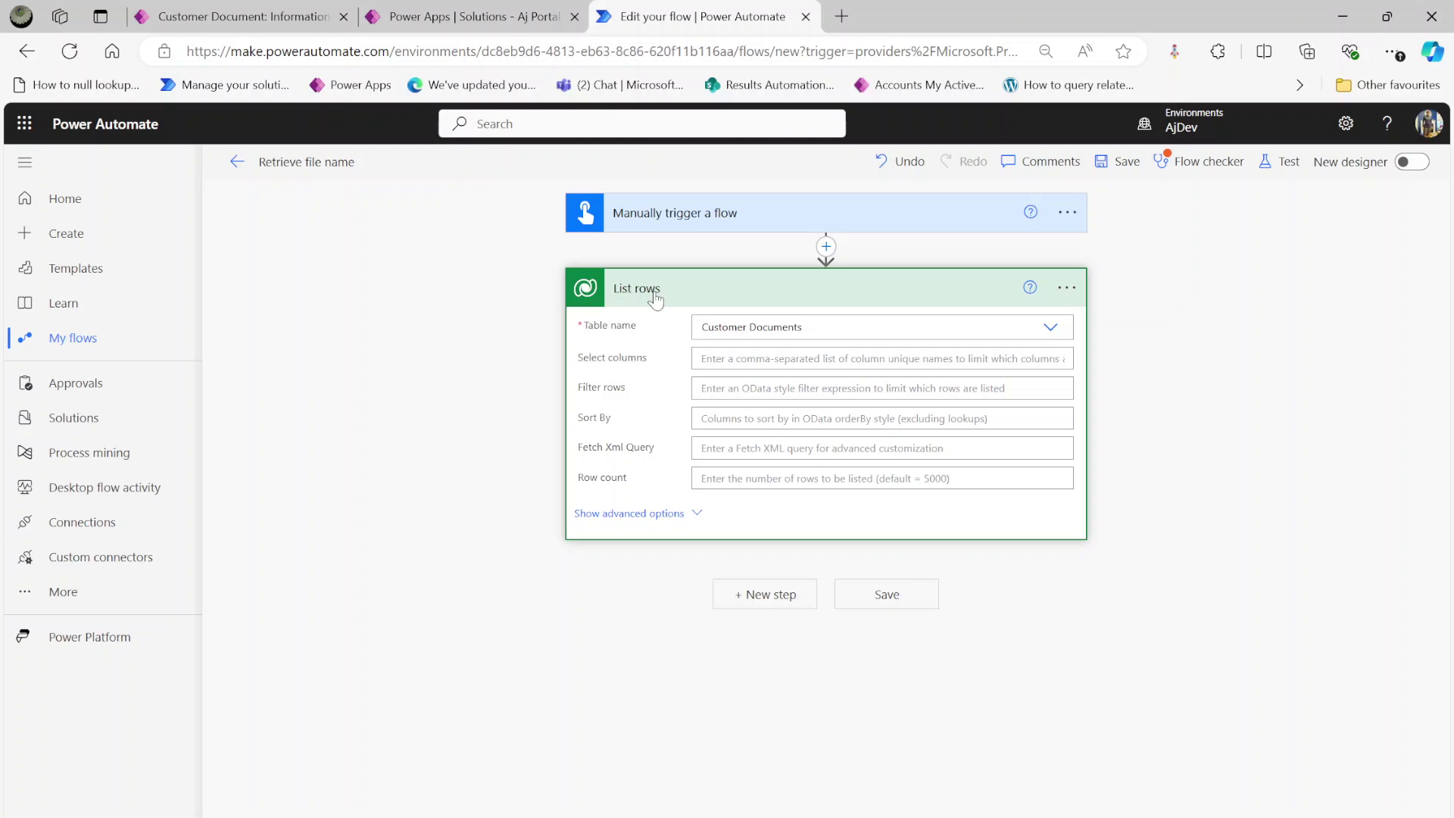
Add a Compose action after the List rows step
click(771, 594)
text(compose)
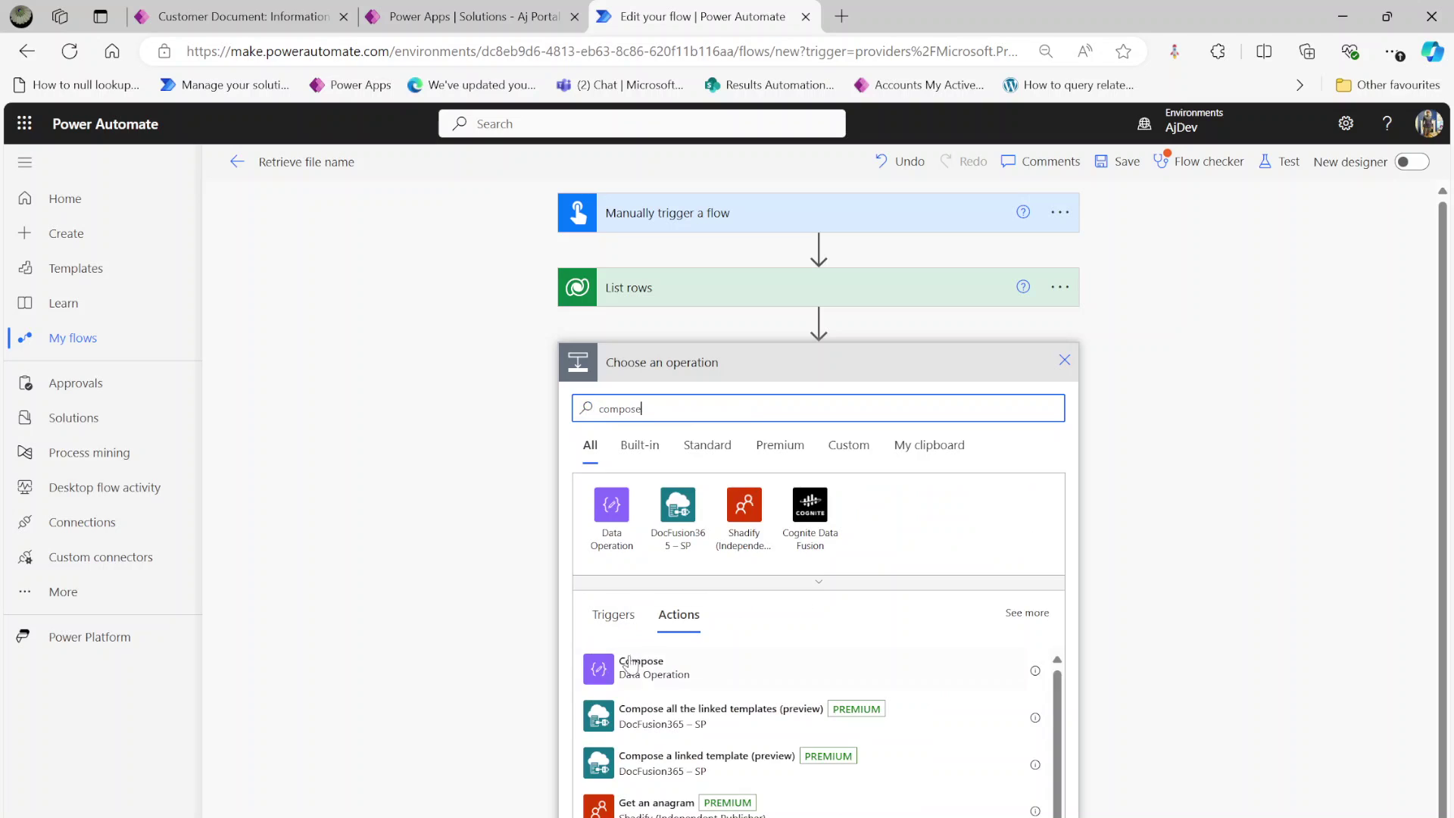
click(642, 659)
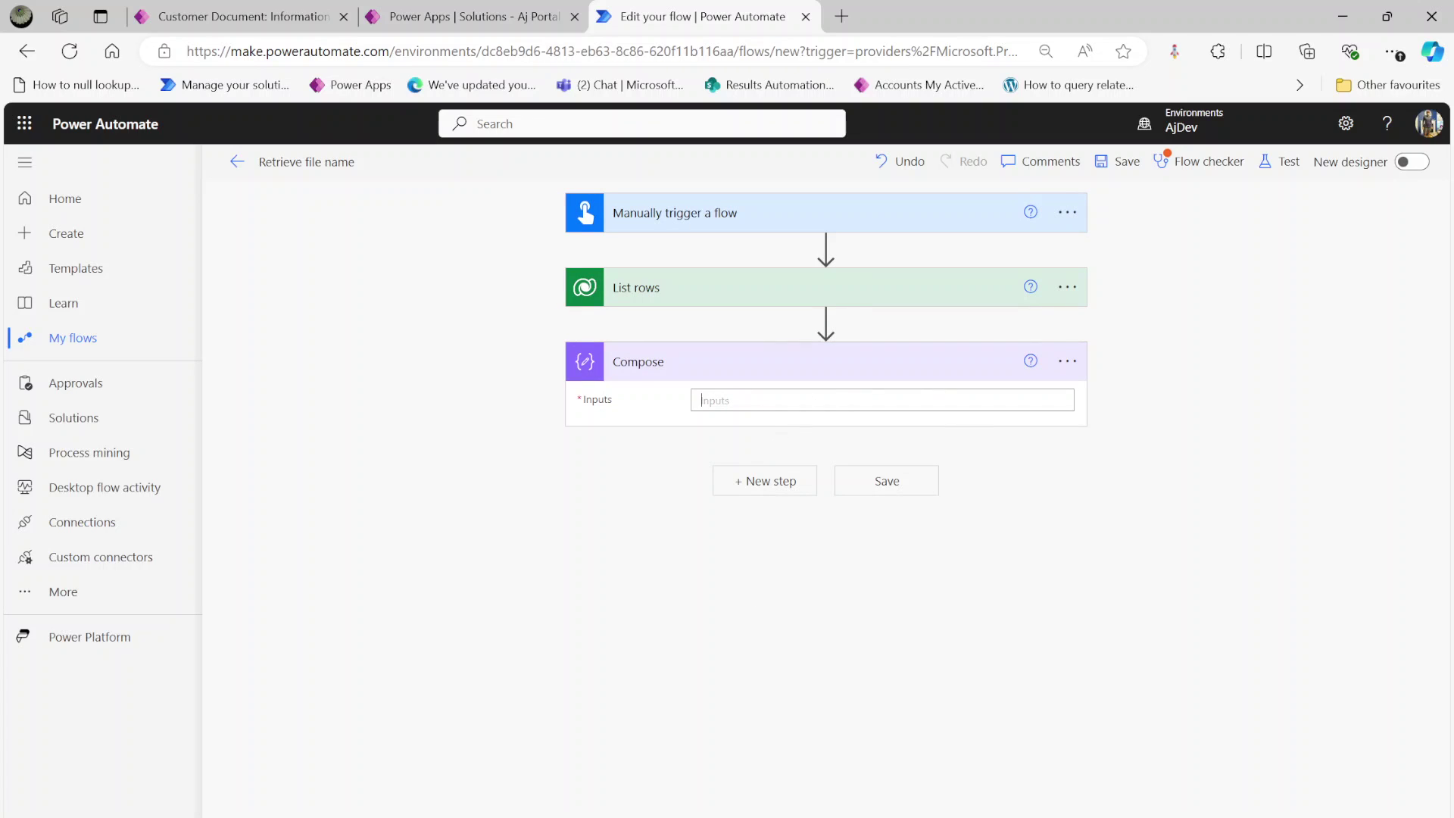
Set the Compose input to the Document column inside Apply to each, then start a test run
click(1280, 482)
text(document)
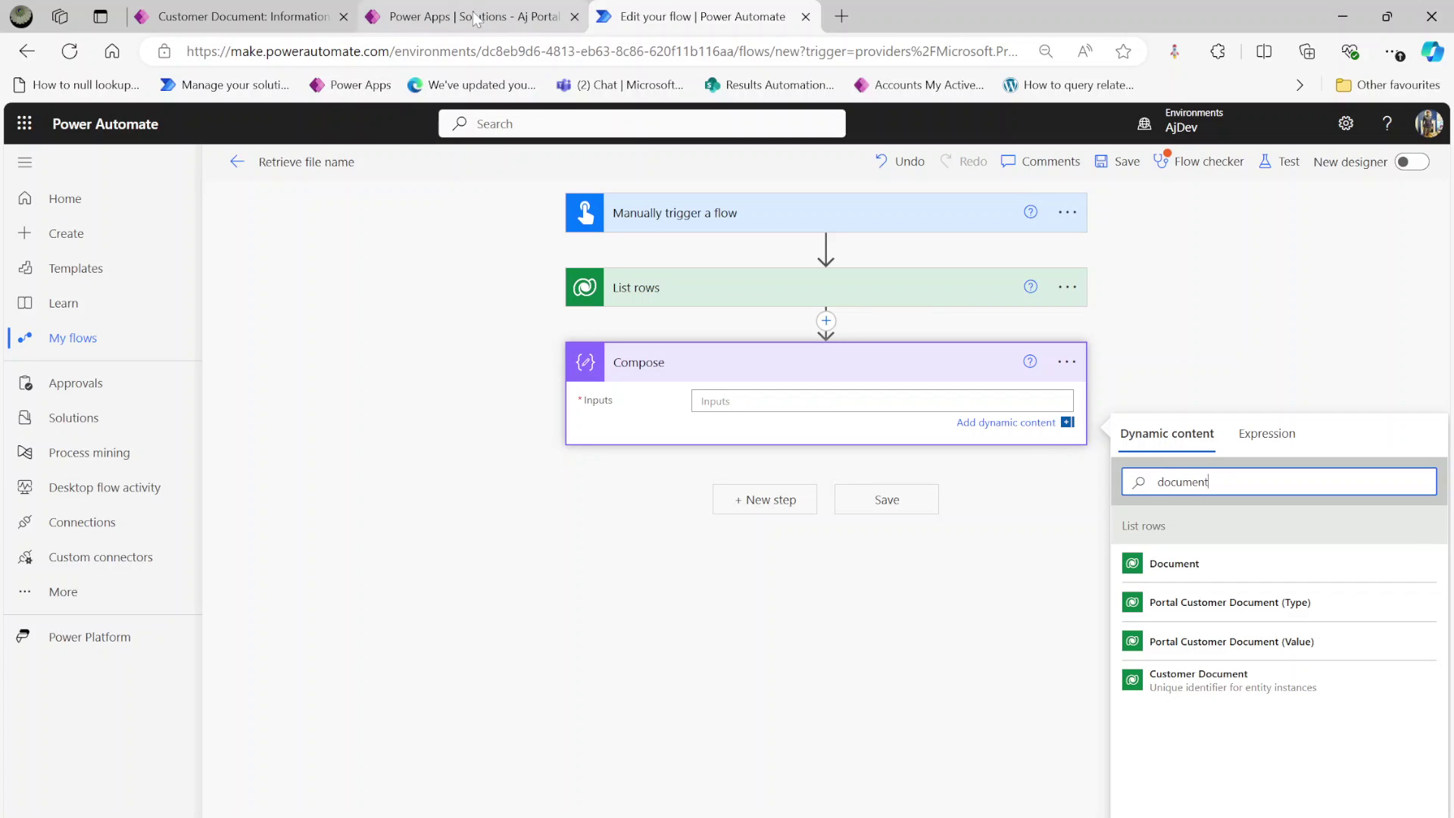
click(255, 18)
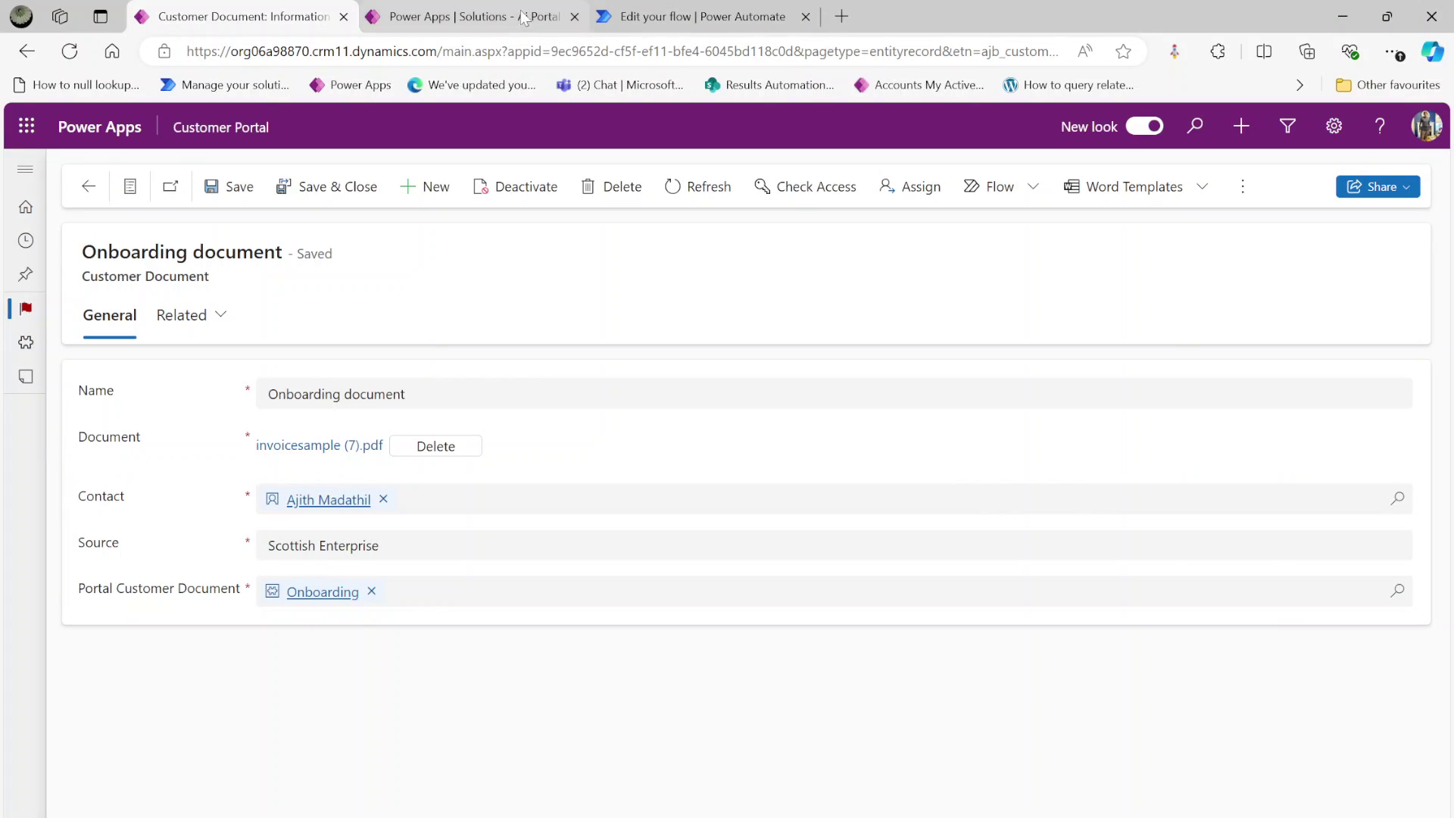
click(670, 18)
click(1149, 570)
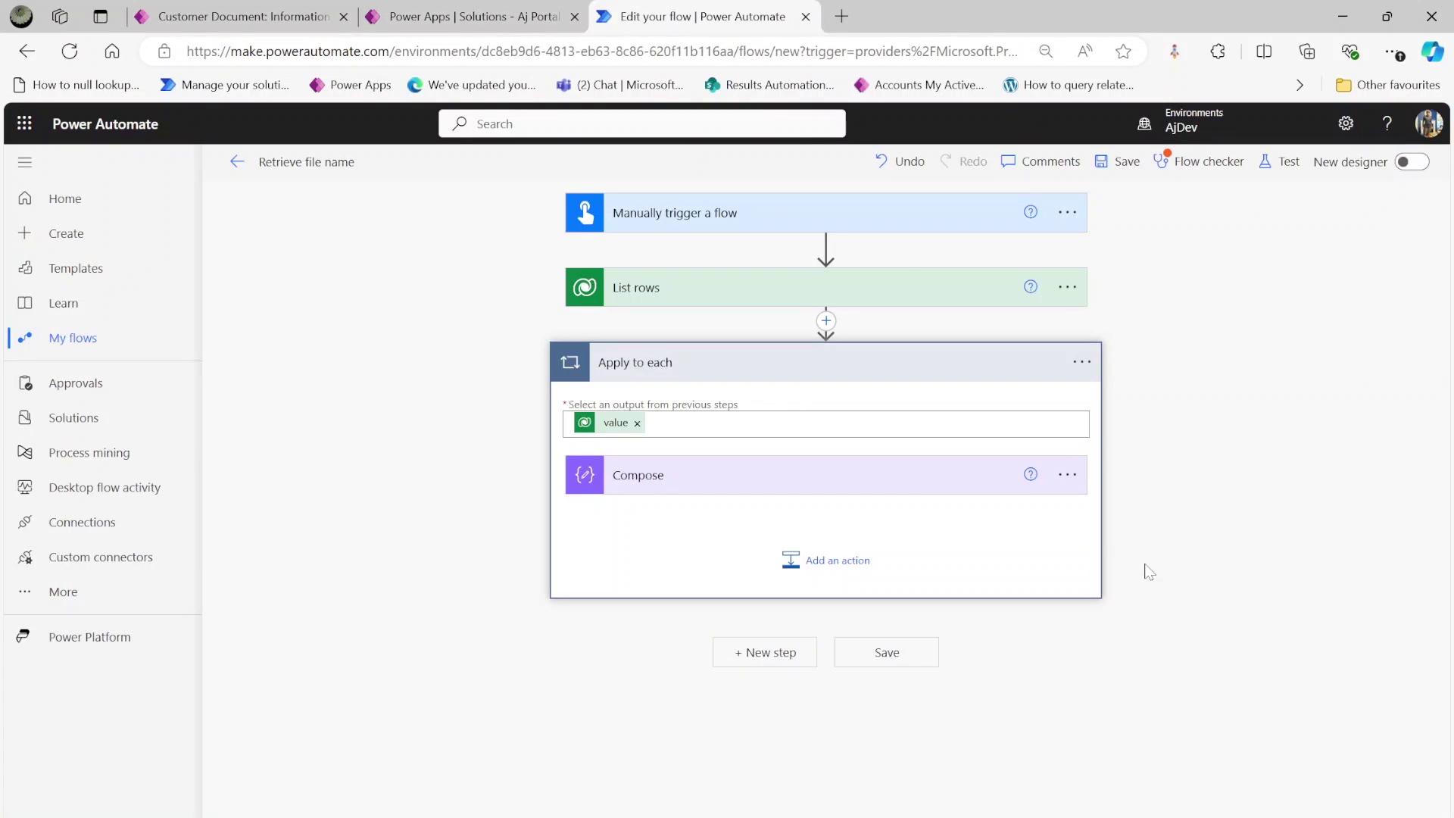
click(648, 475)
click(1279, 159)
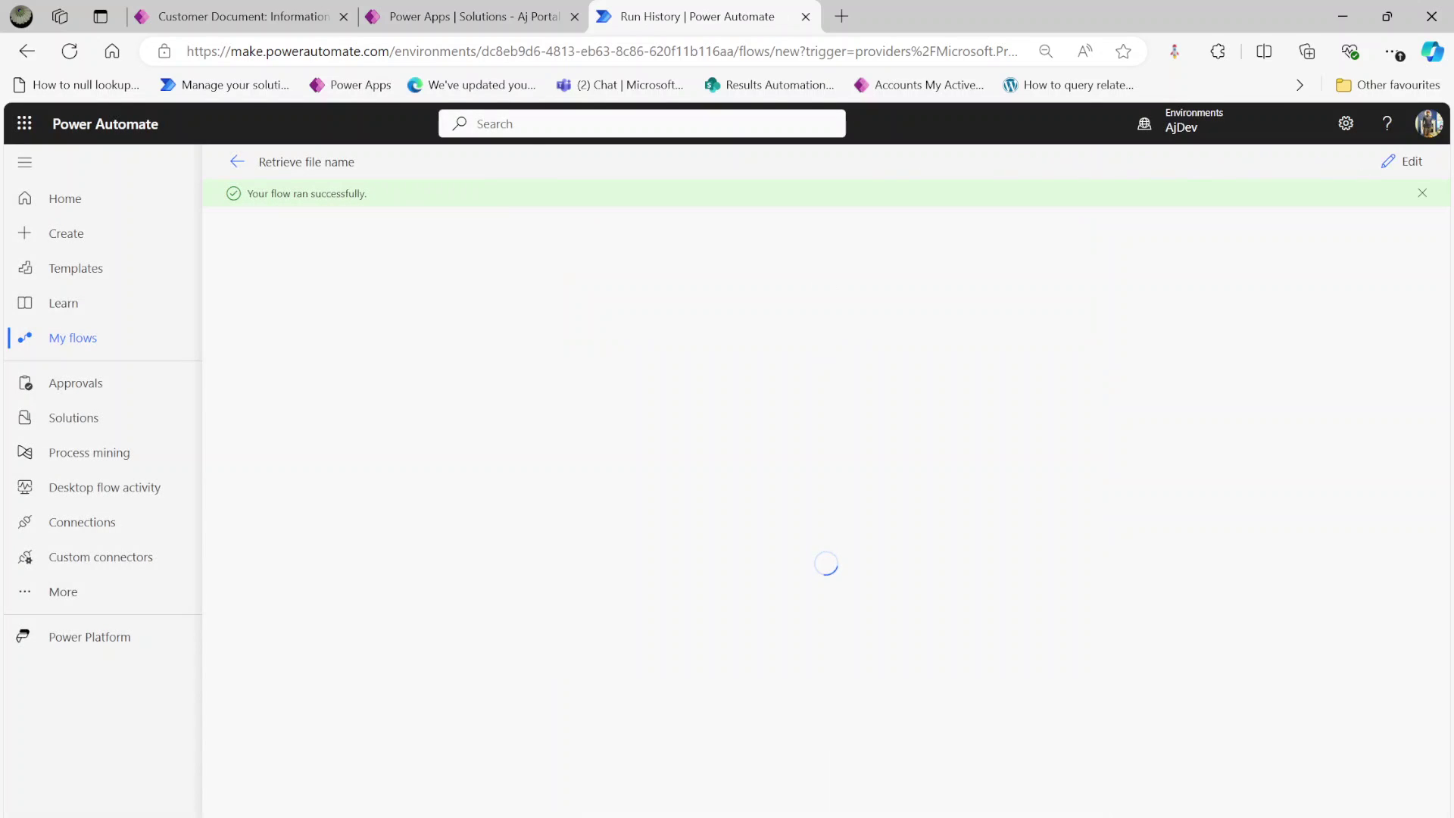
Inspect the run's Apply to each and Compose results, confirming Compose returned a GUID, then resume editing
click(690, 413)
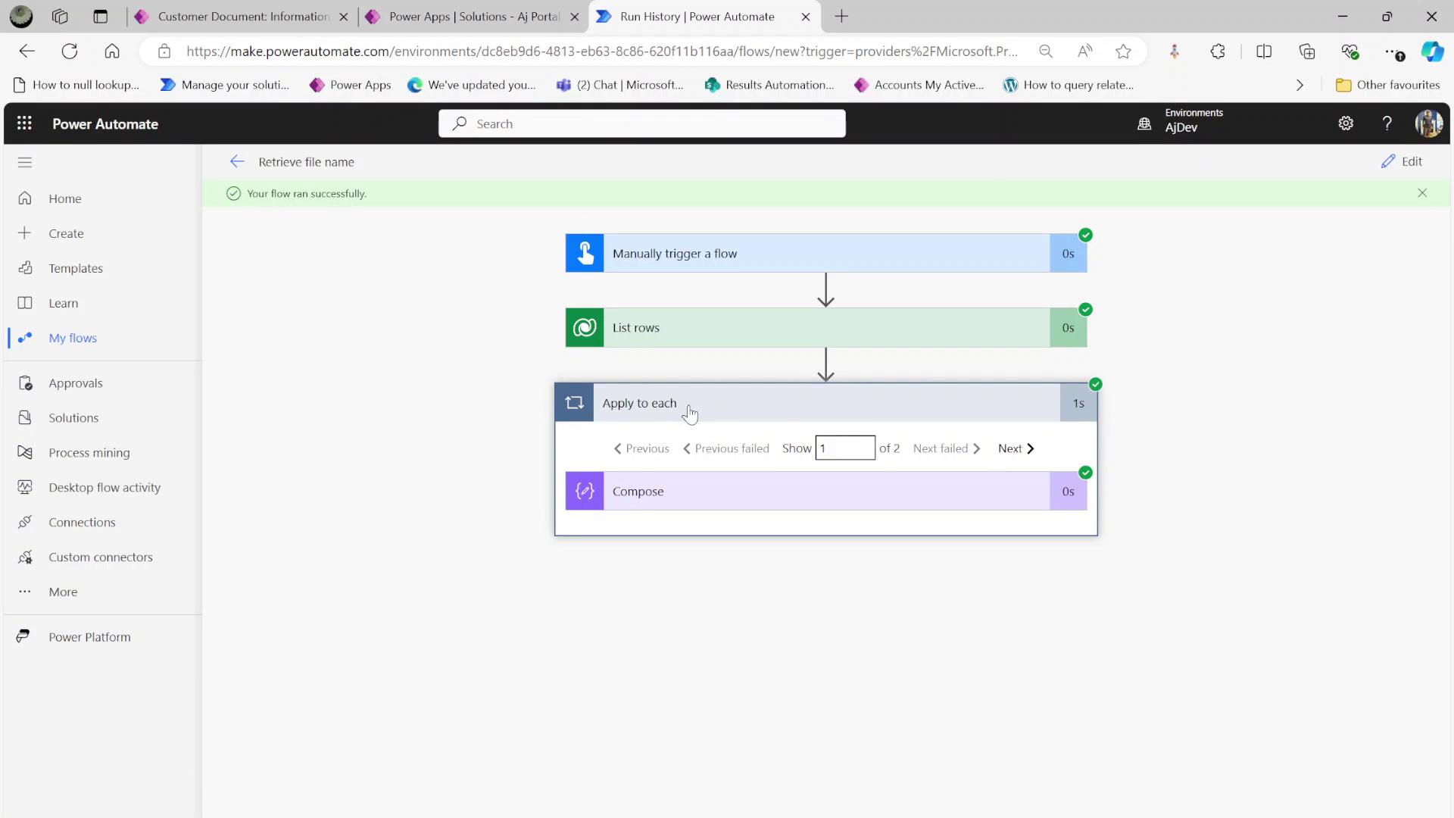
click(743, 494)
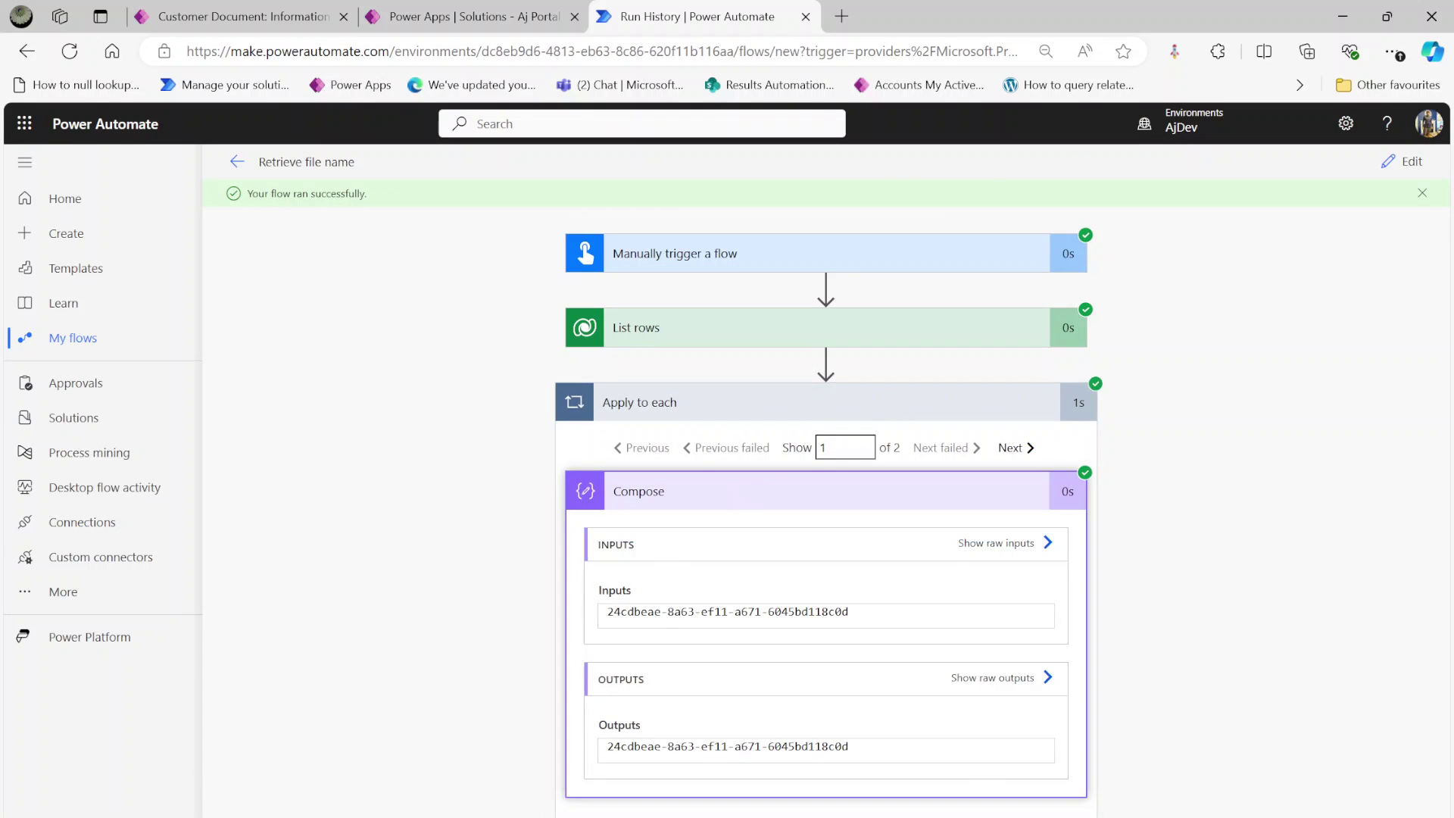
drag(849, 611, 314, 613)
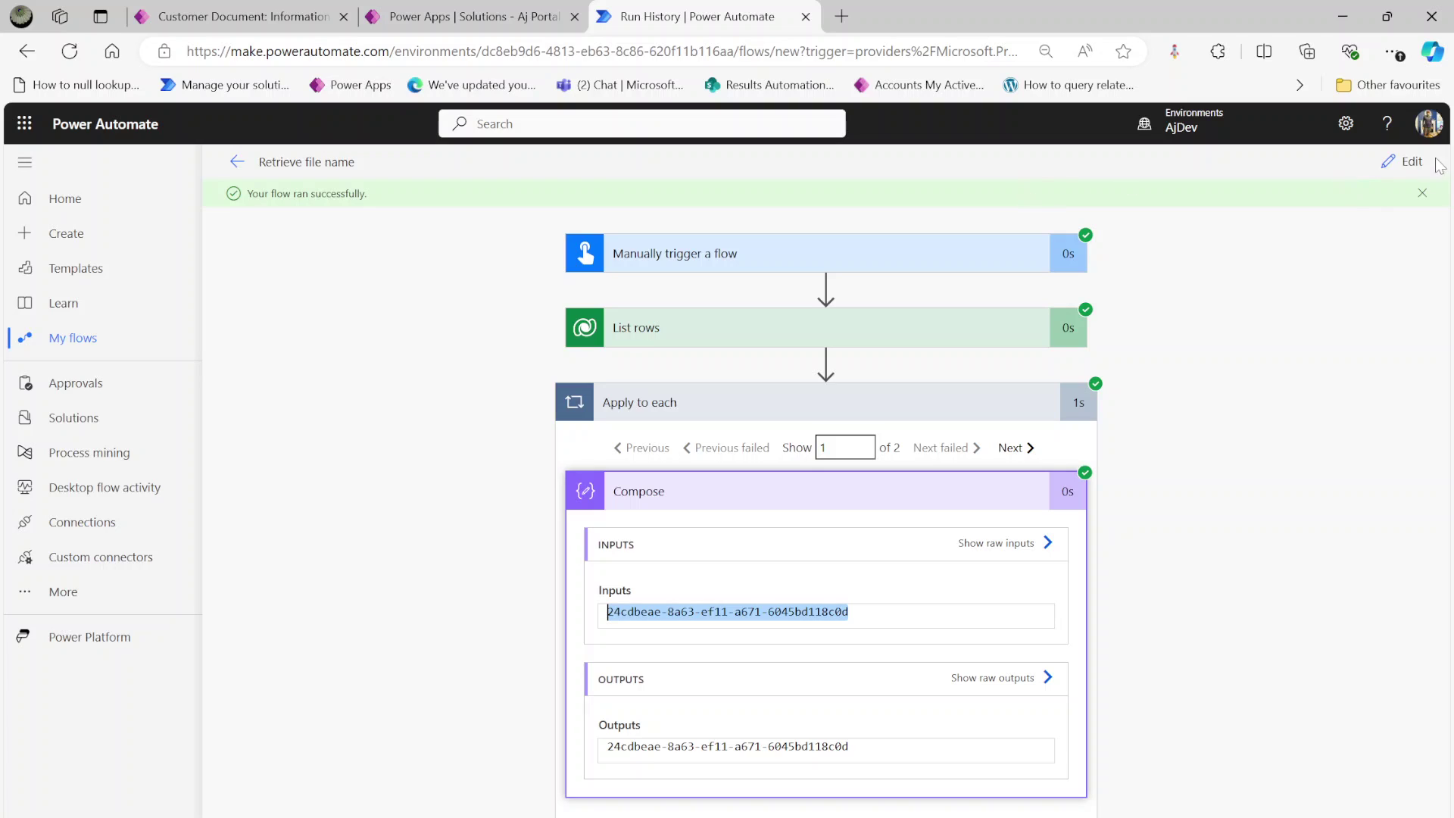
click(1392, 161)
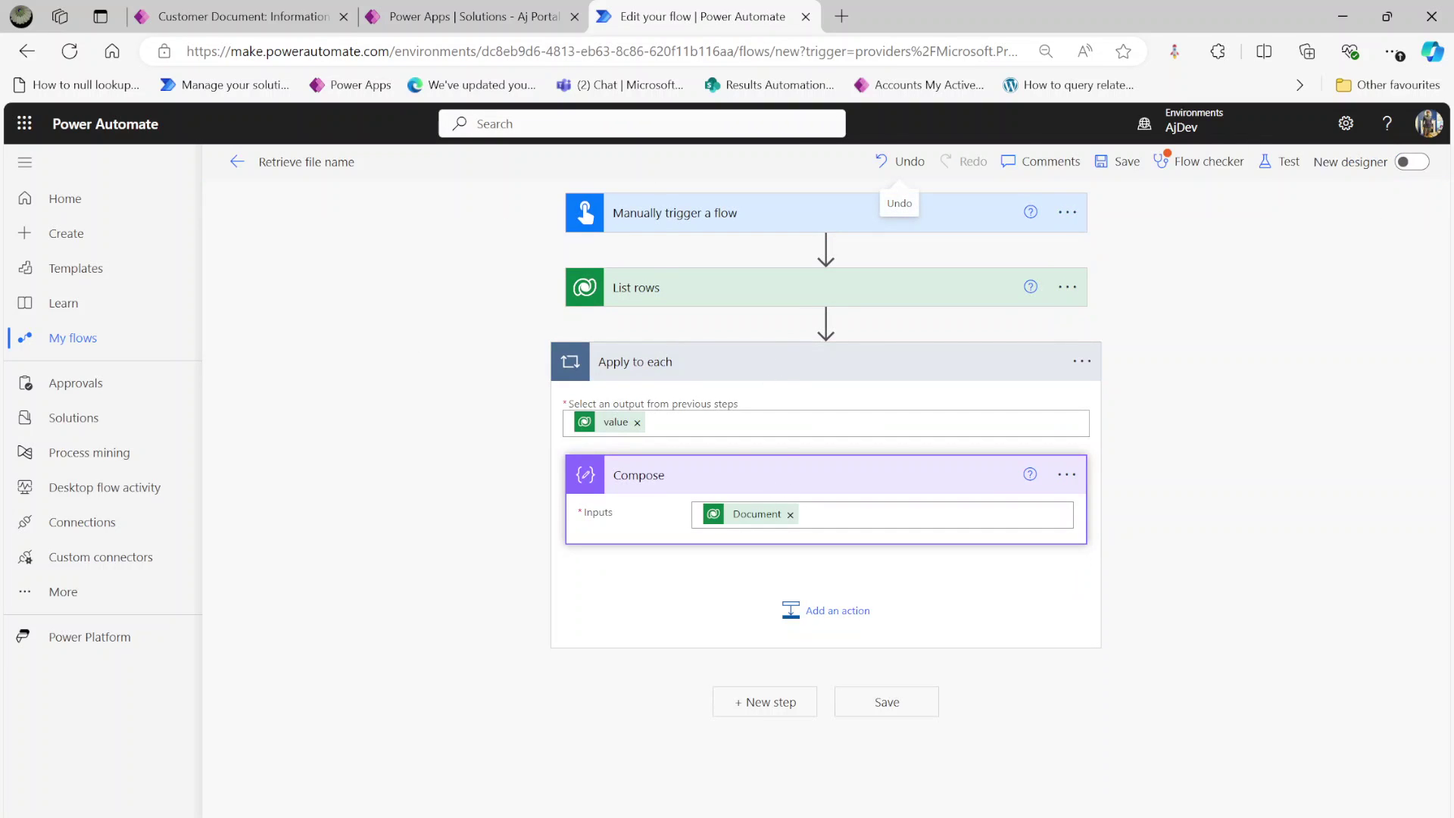
click(259, 15)
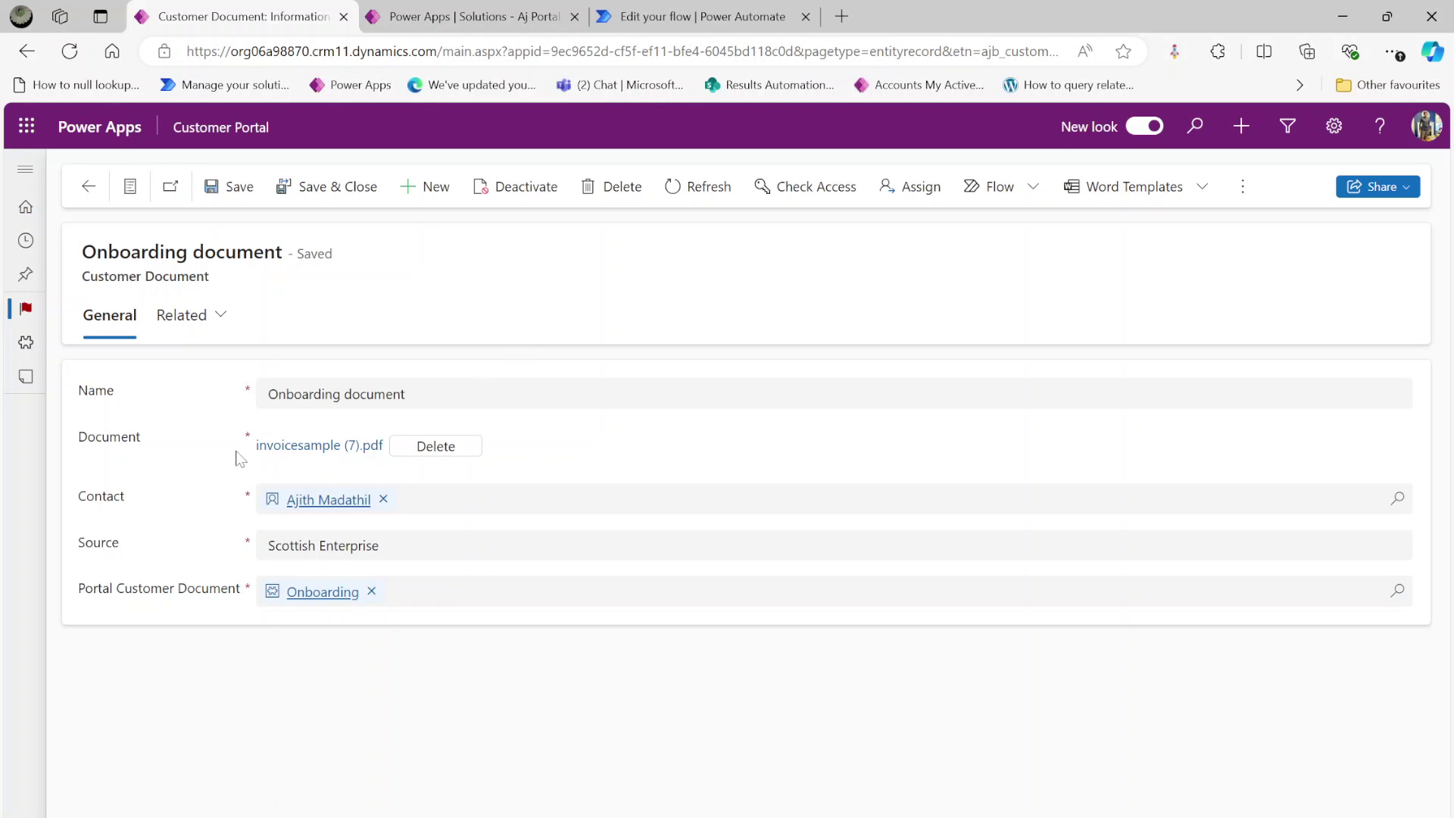
click(665, 21)
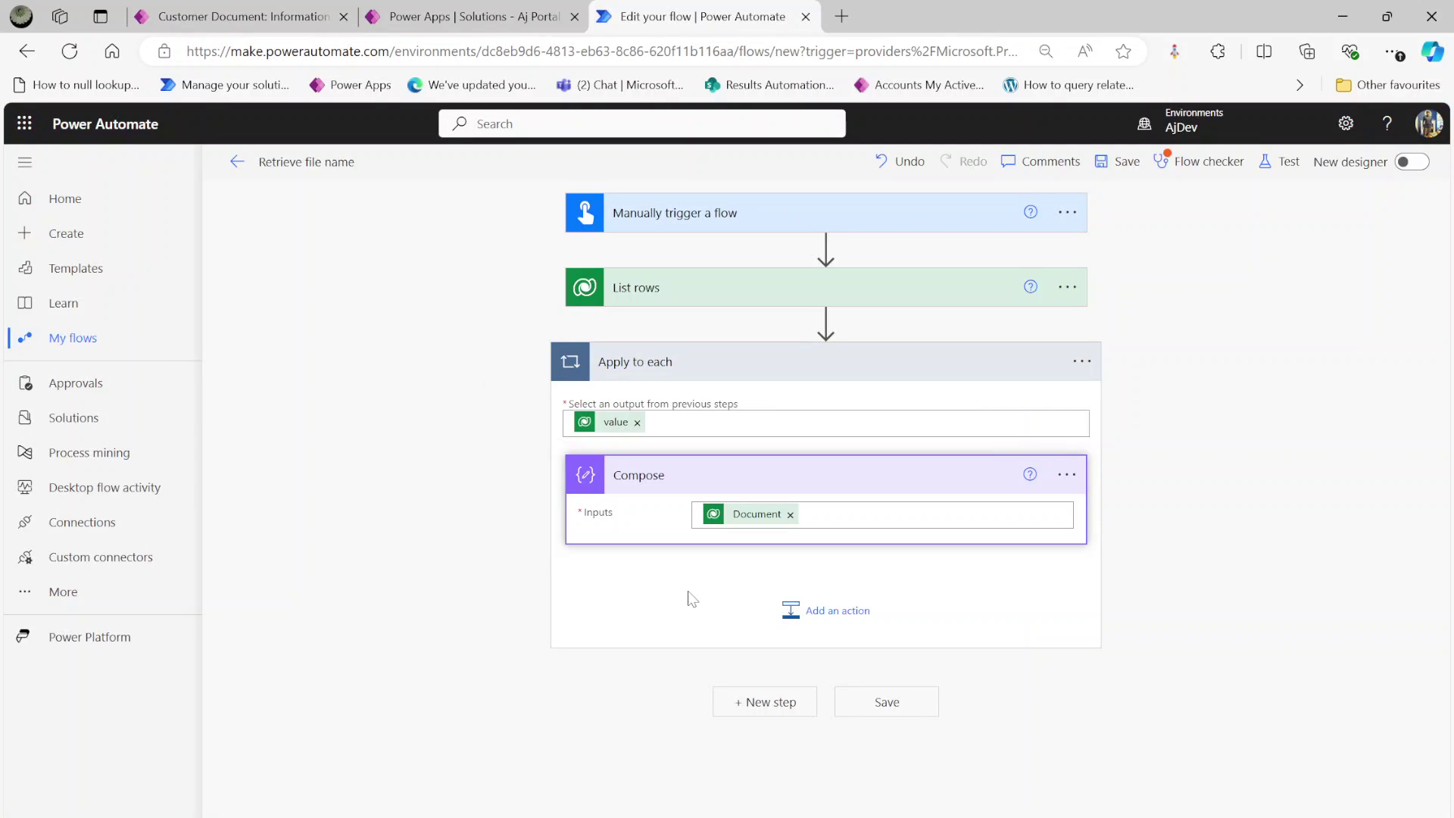
View the Compose step's code and copy the expression feeding its inputs
mouse_move(749, 523)
click(1061, 475)
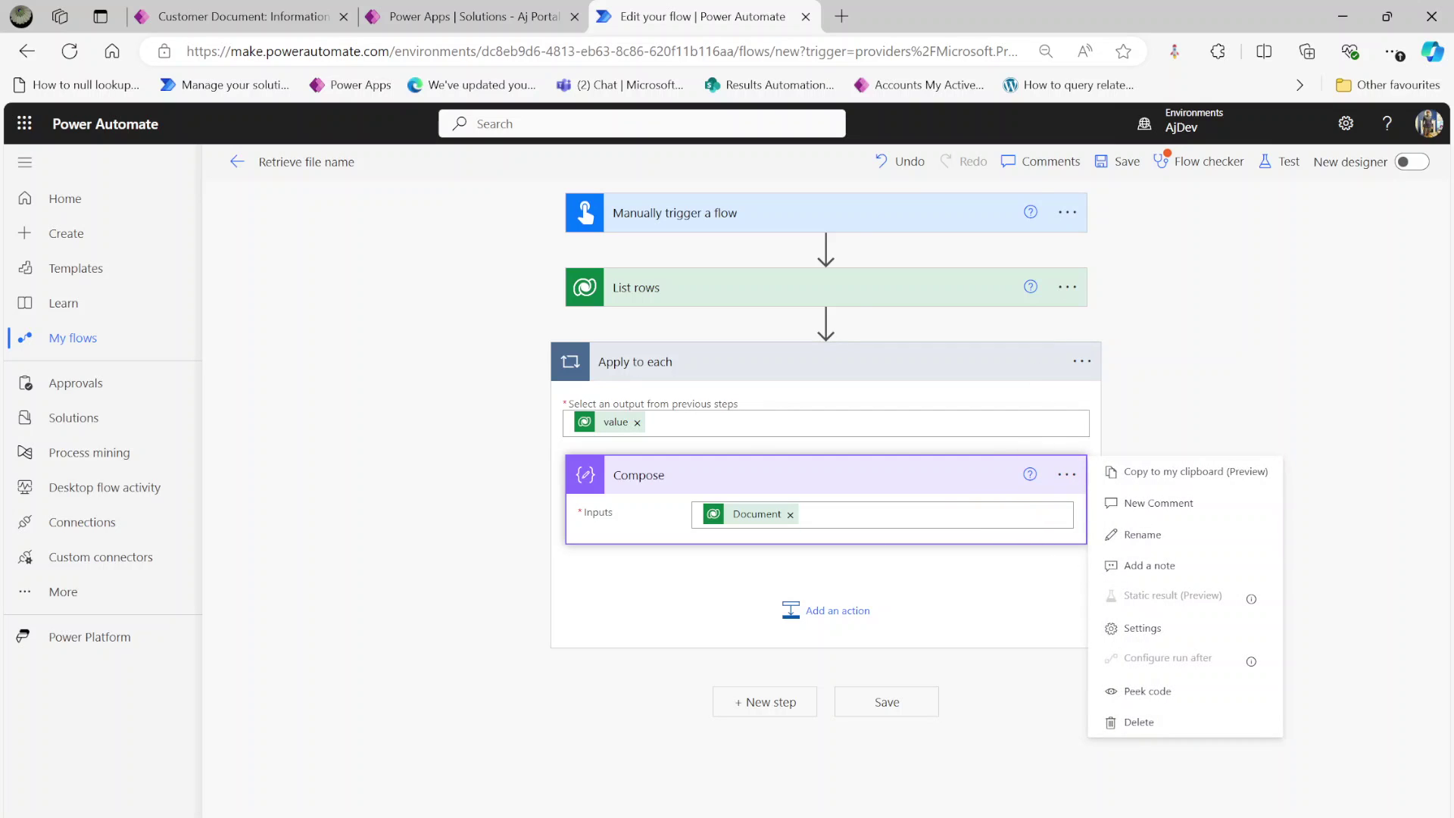
click(1144, 698)
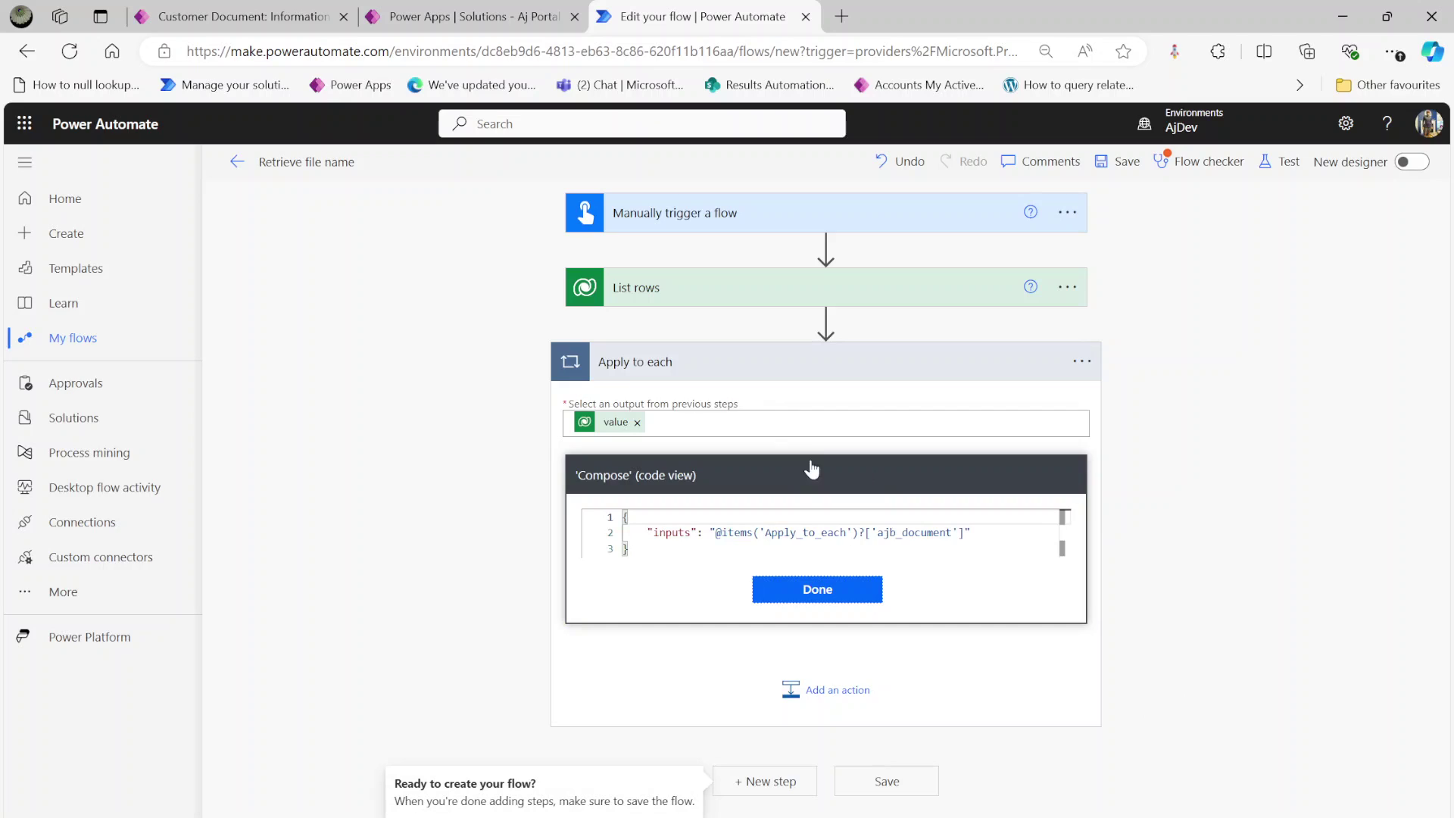
drag(720, 533, 960, 533)
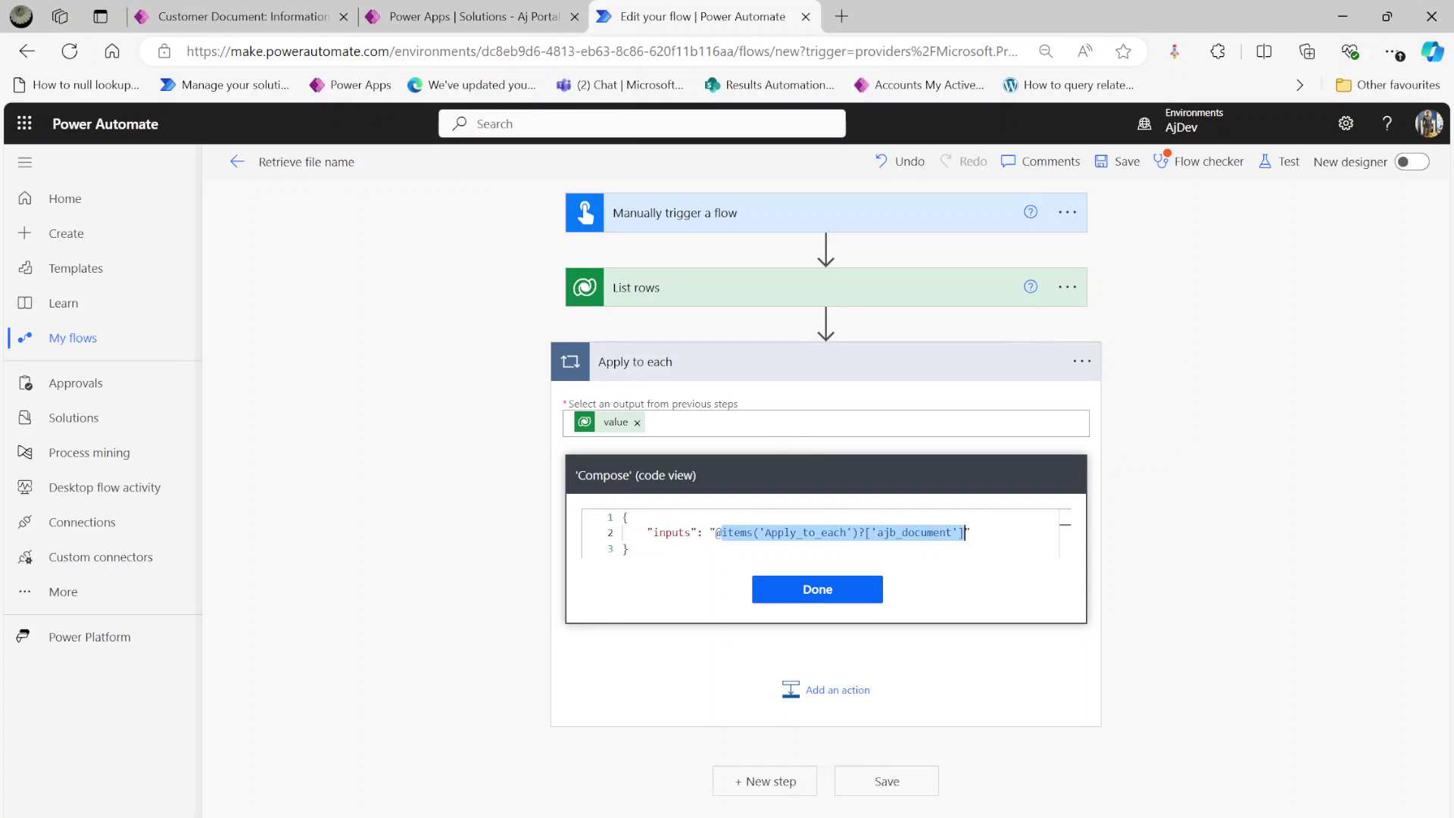
click(804, 594)
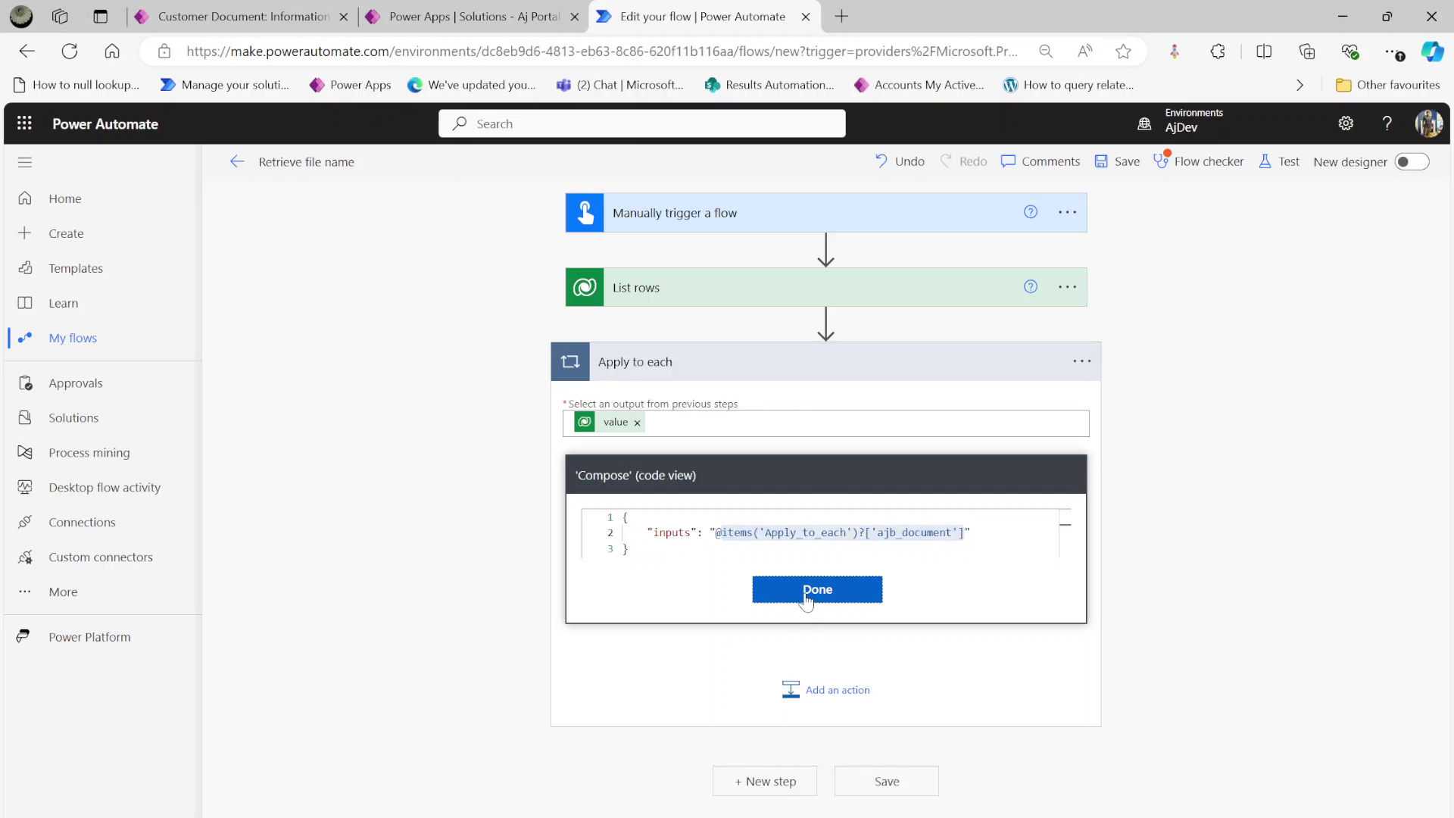
Replace the Document token with the expression items('Apply_to_each')?['ajb_document_name']
click(790, 515)
click(793, 515)
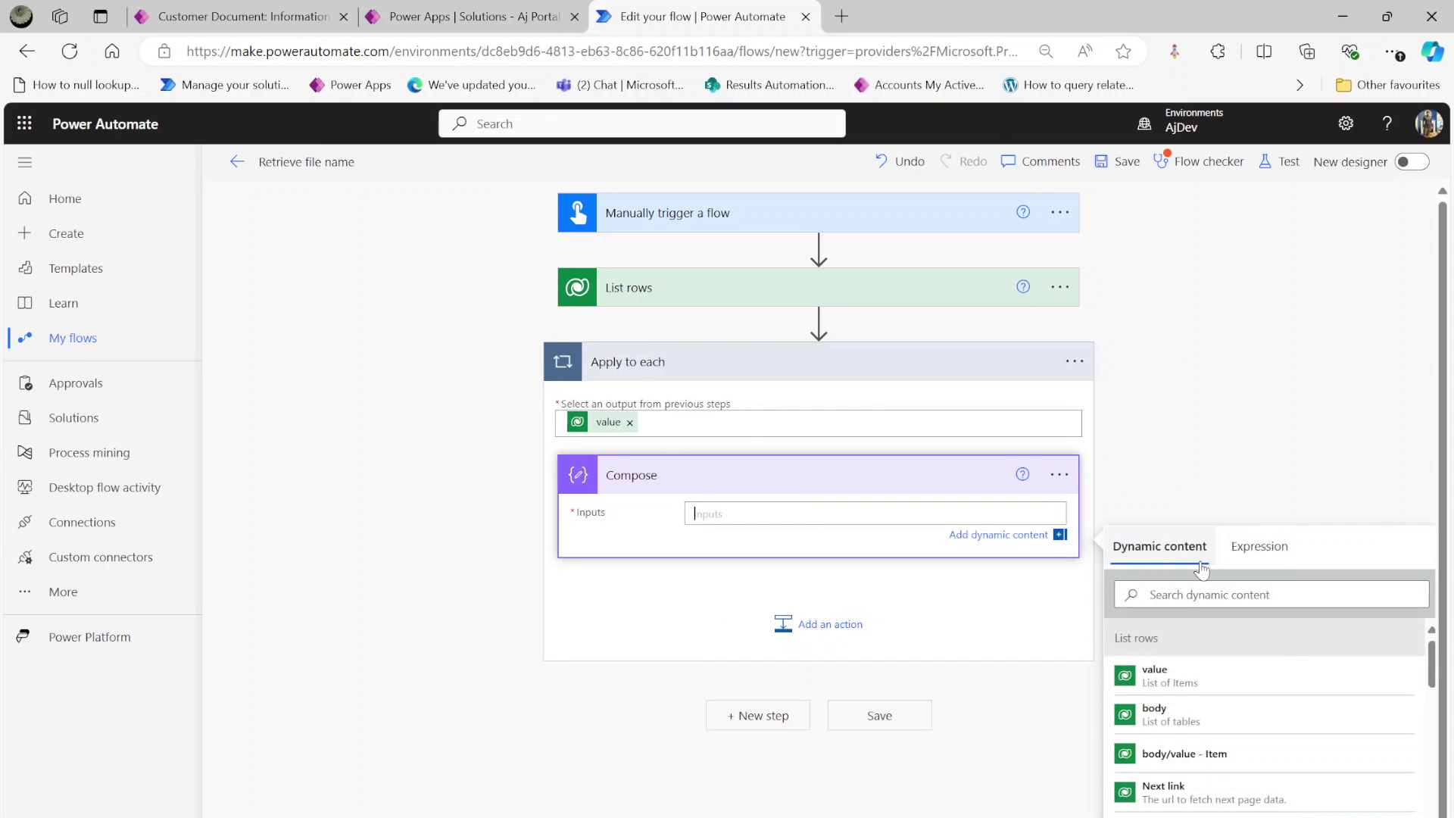
click(1259, 546)
key(ctrl+v)
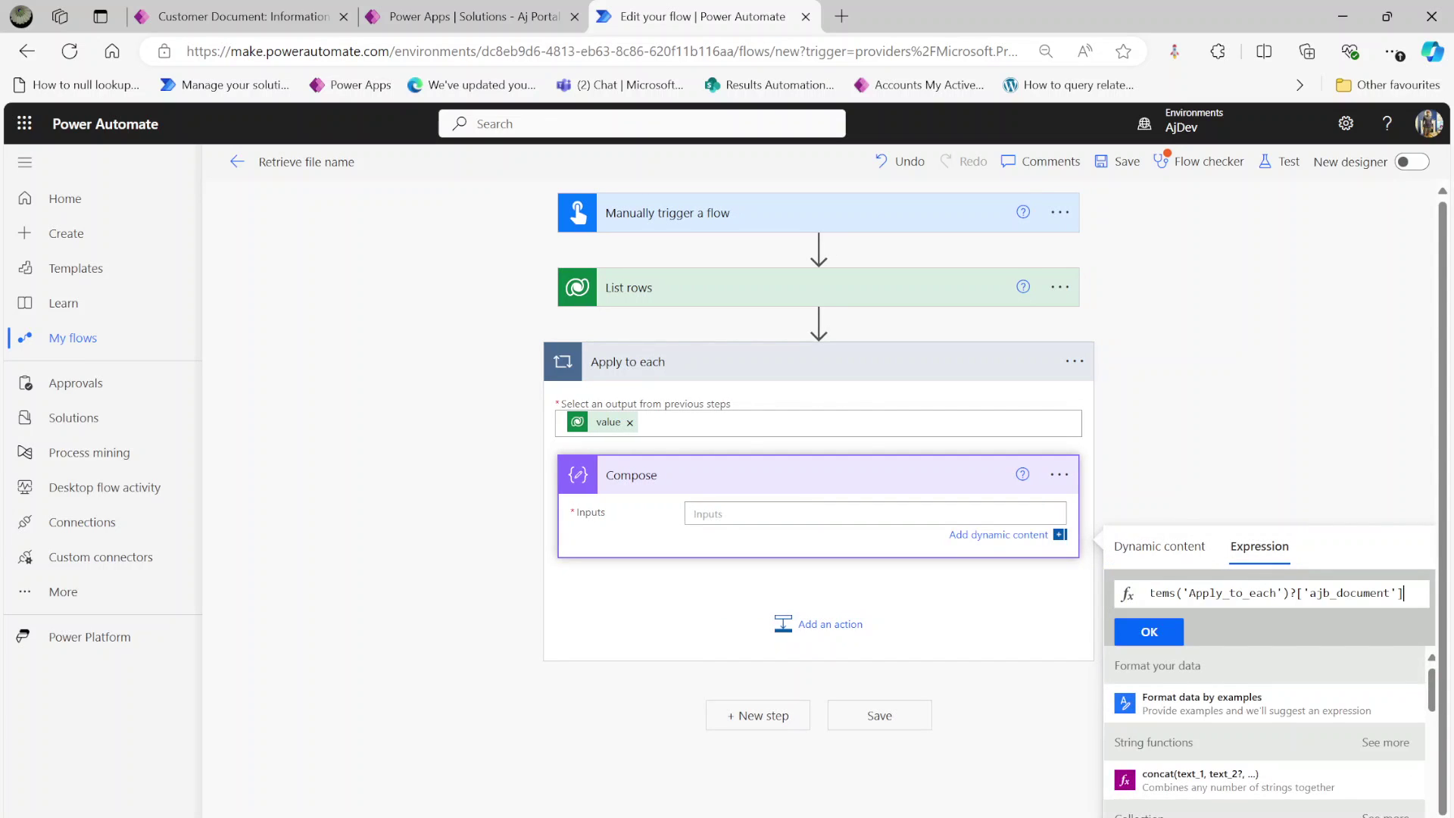
double_click(1349, 592)
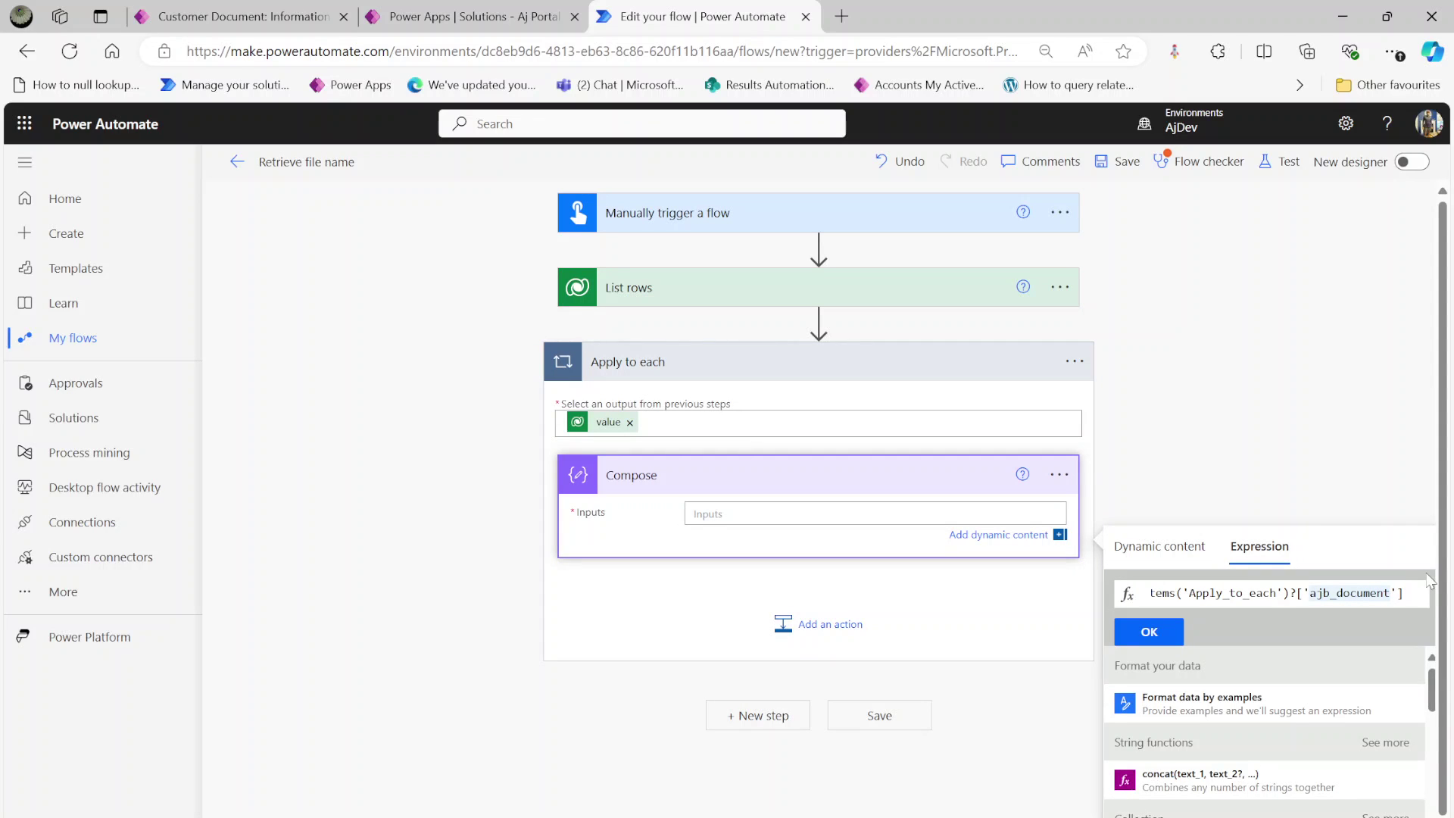
key(Right)
text(_name)
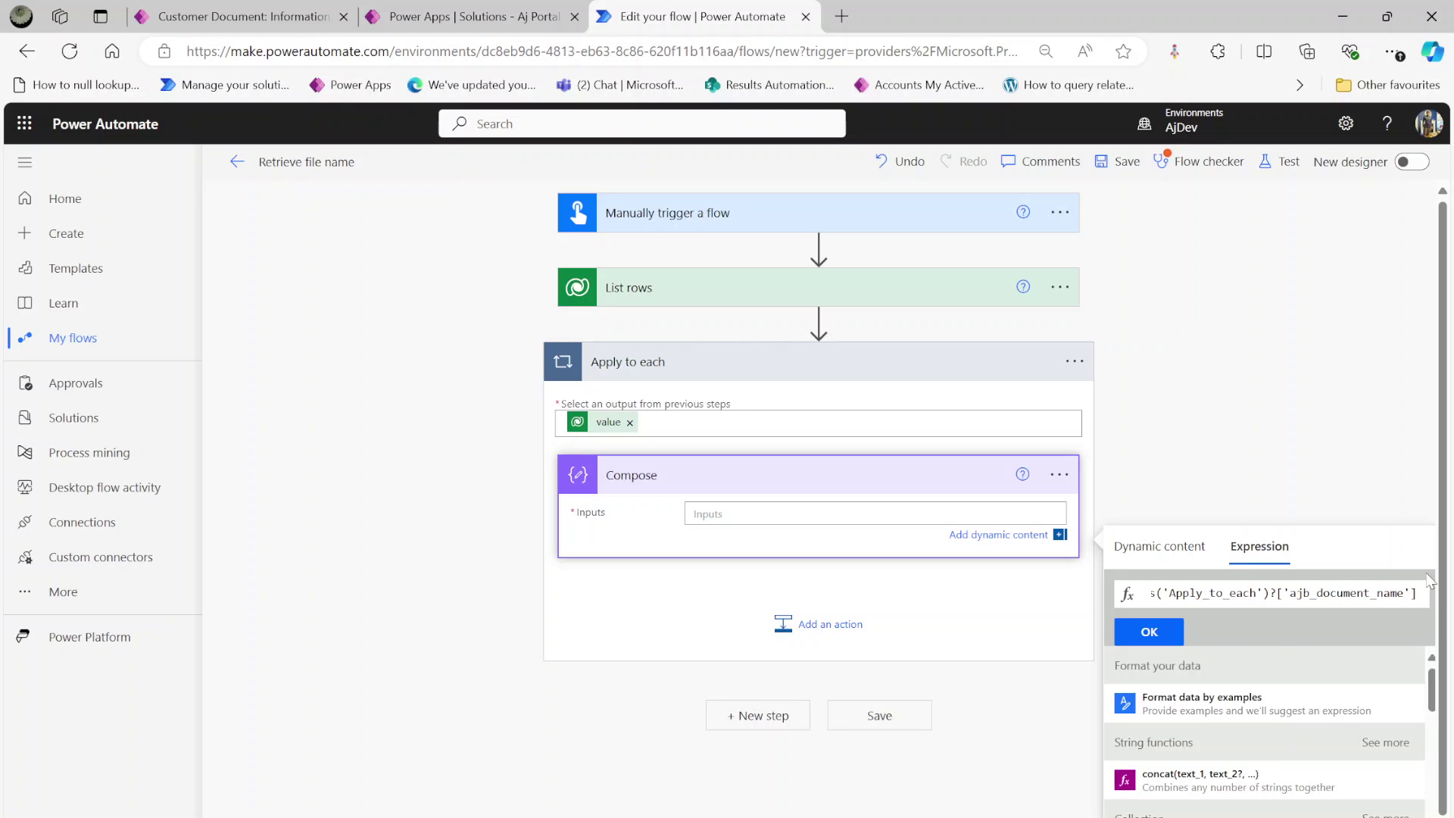
click(1154, 633)
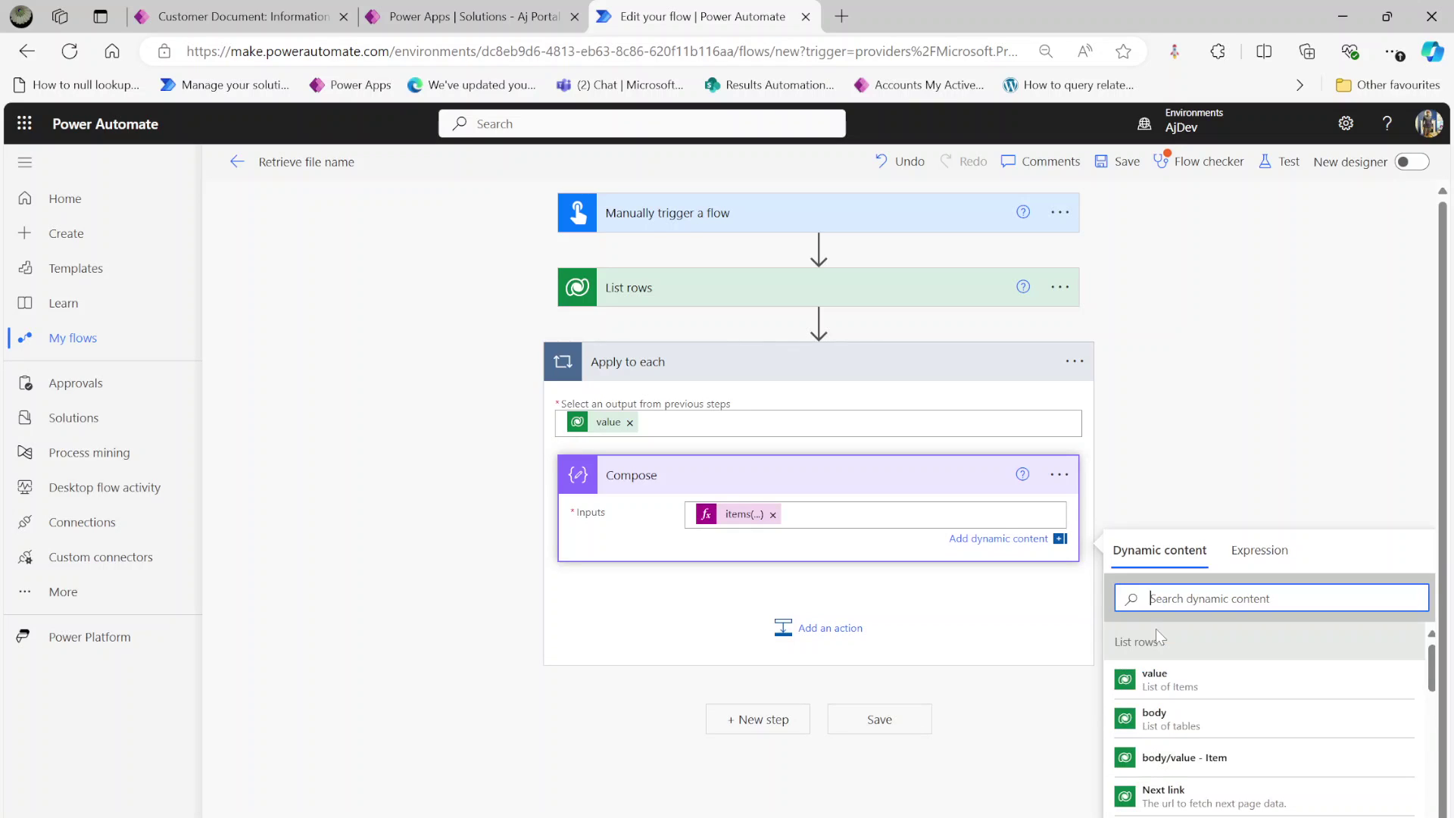
click(740, 519)
Test-run the flow and confirm Compose now outputs the file name invoicesample (7).pdf
click(1280, 162)
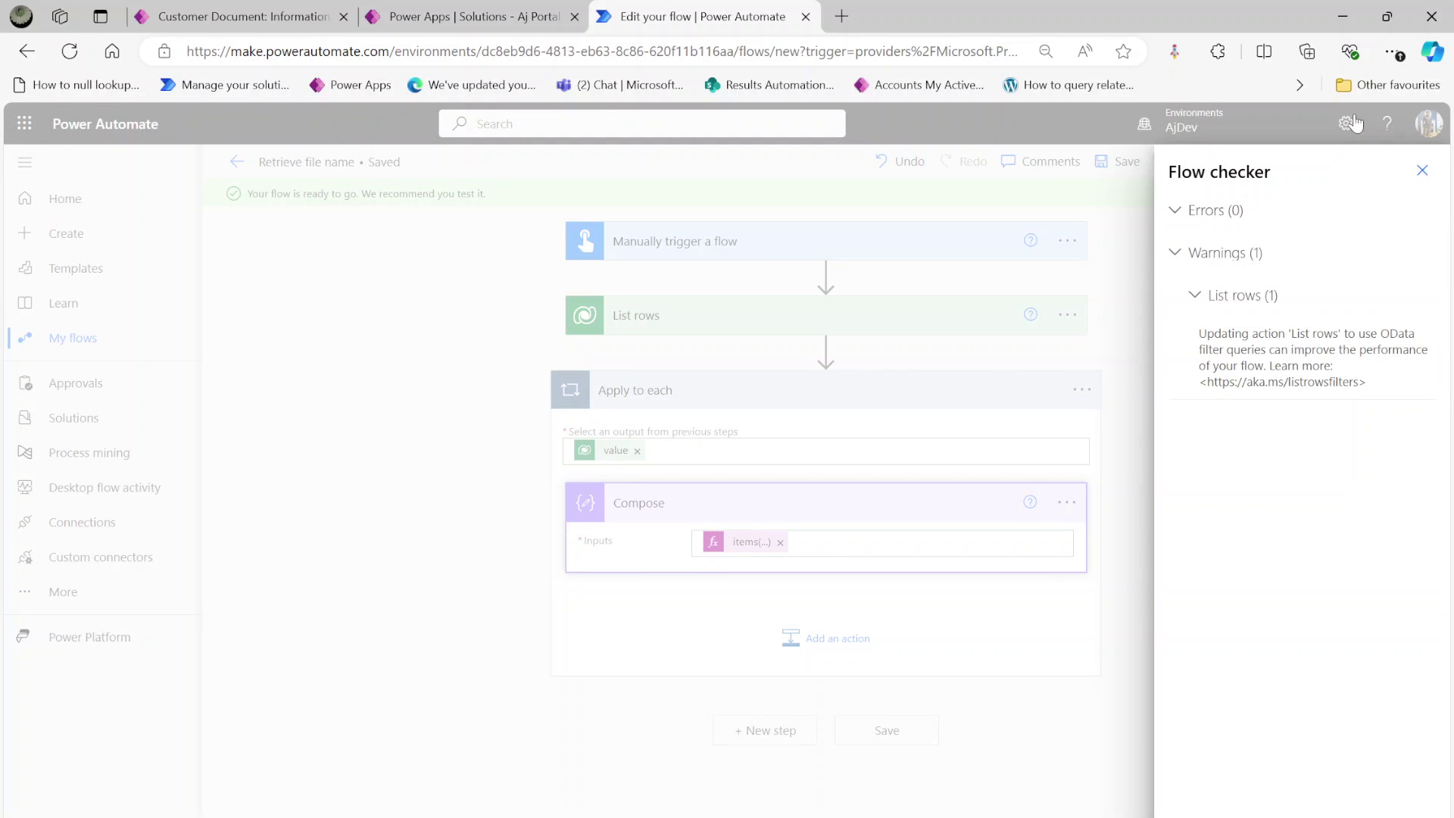
click(1422, 170)
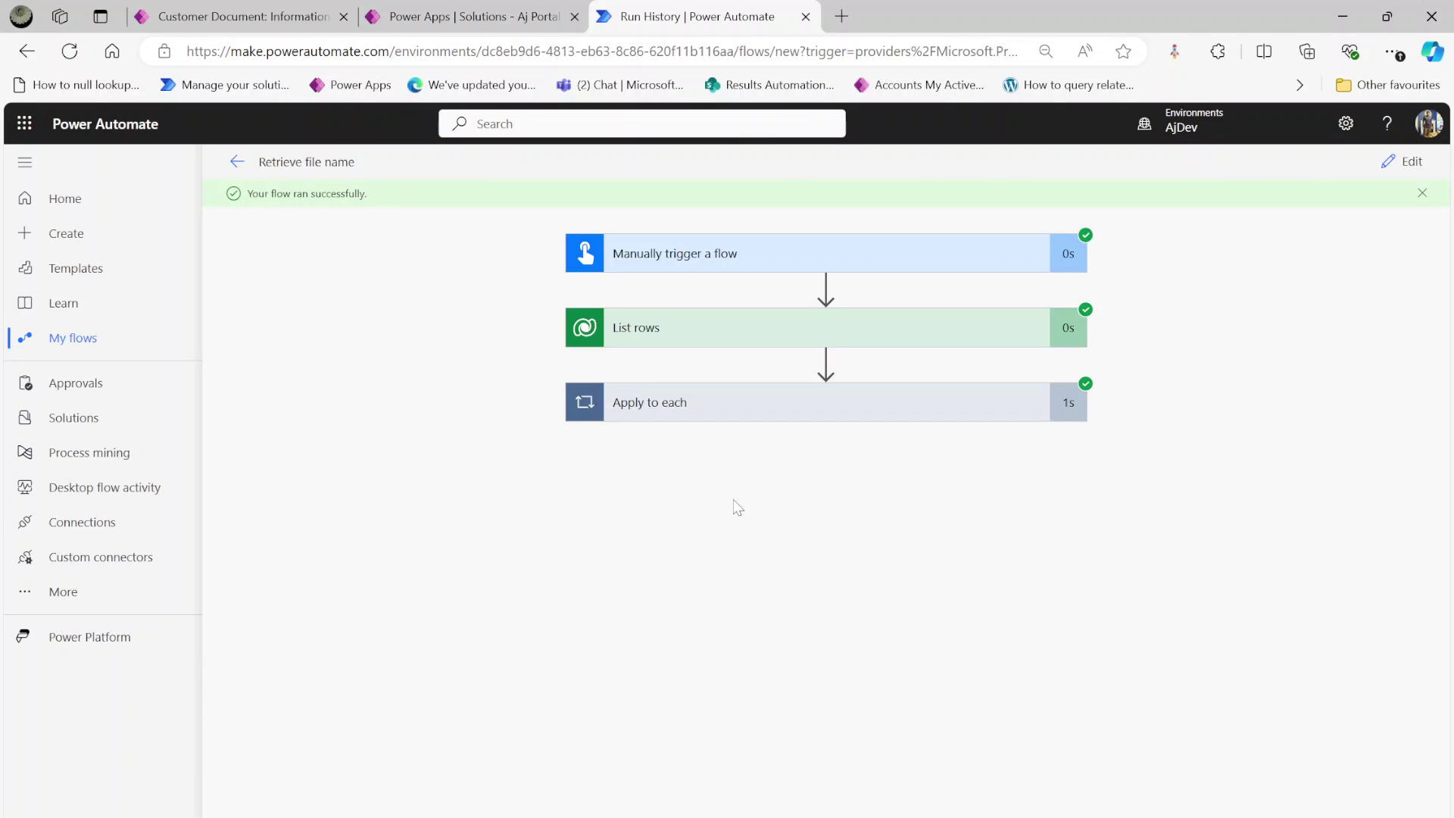
click(714, 393)
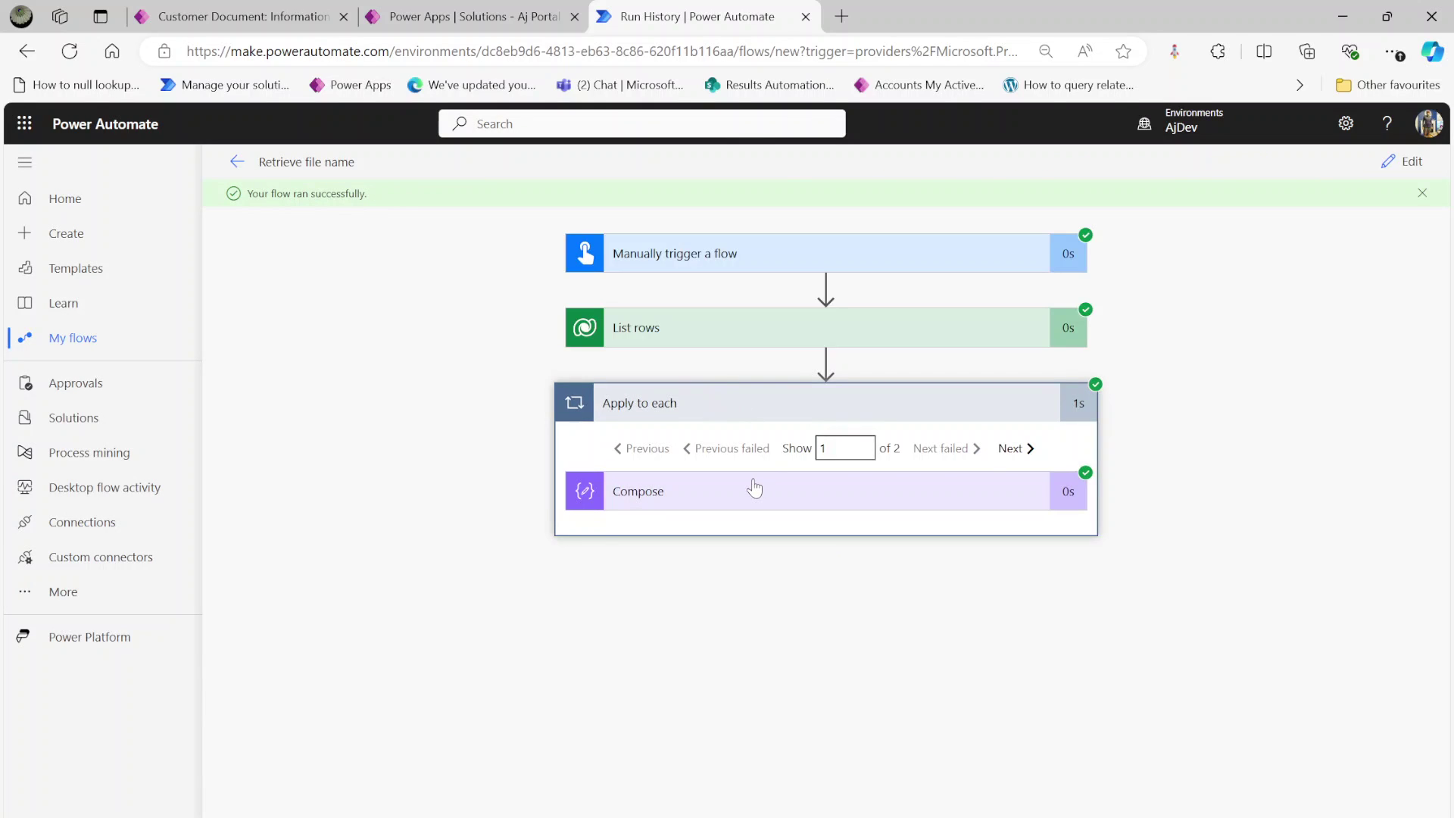
click(750, 488)
key(ctrl+a)
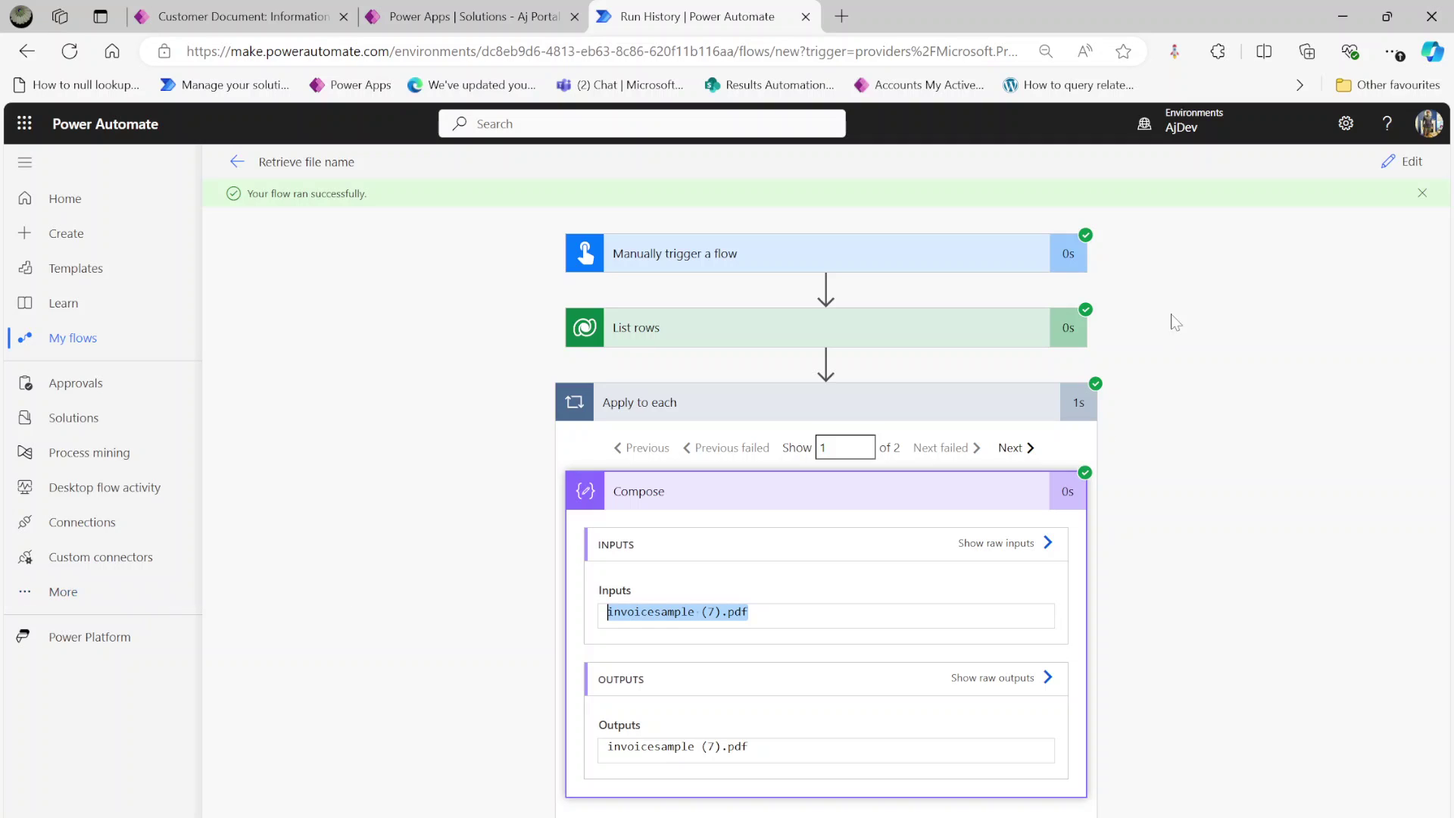
click(730, 343)
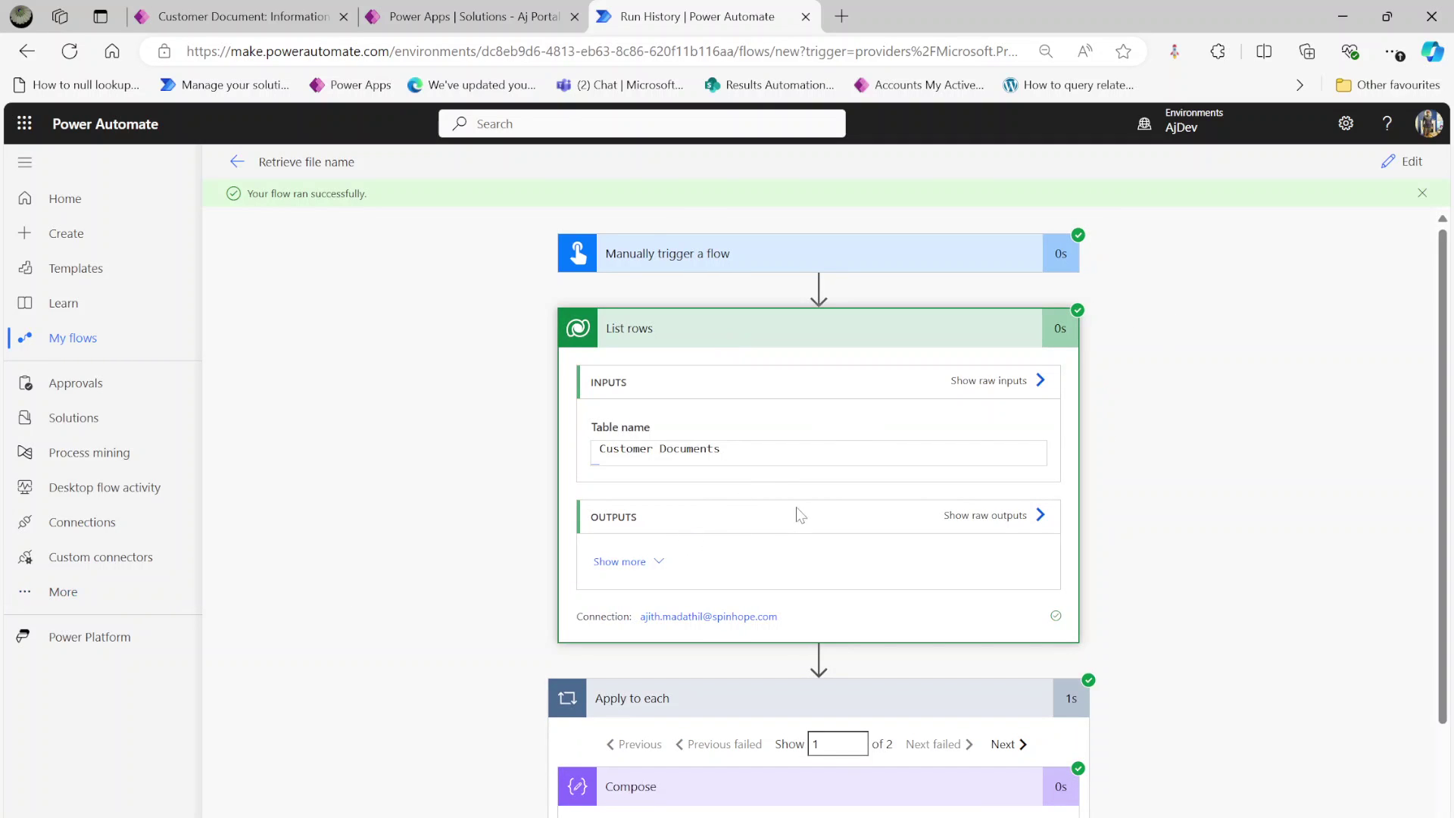
click(999, 521)
scroll(999, 521, down, 10)
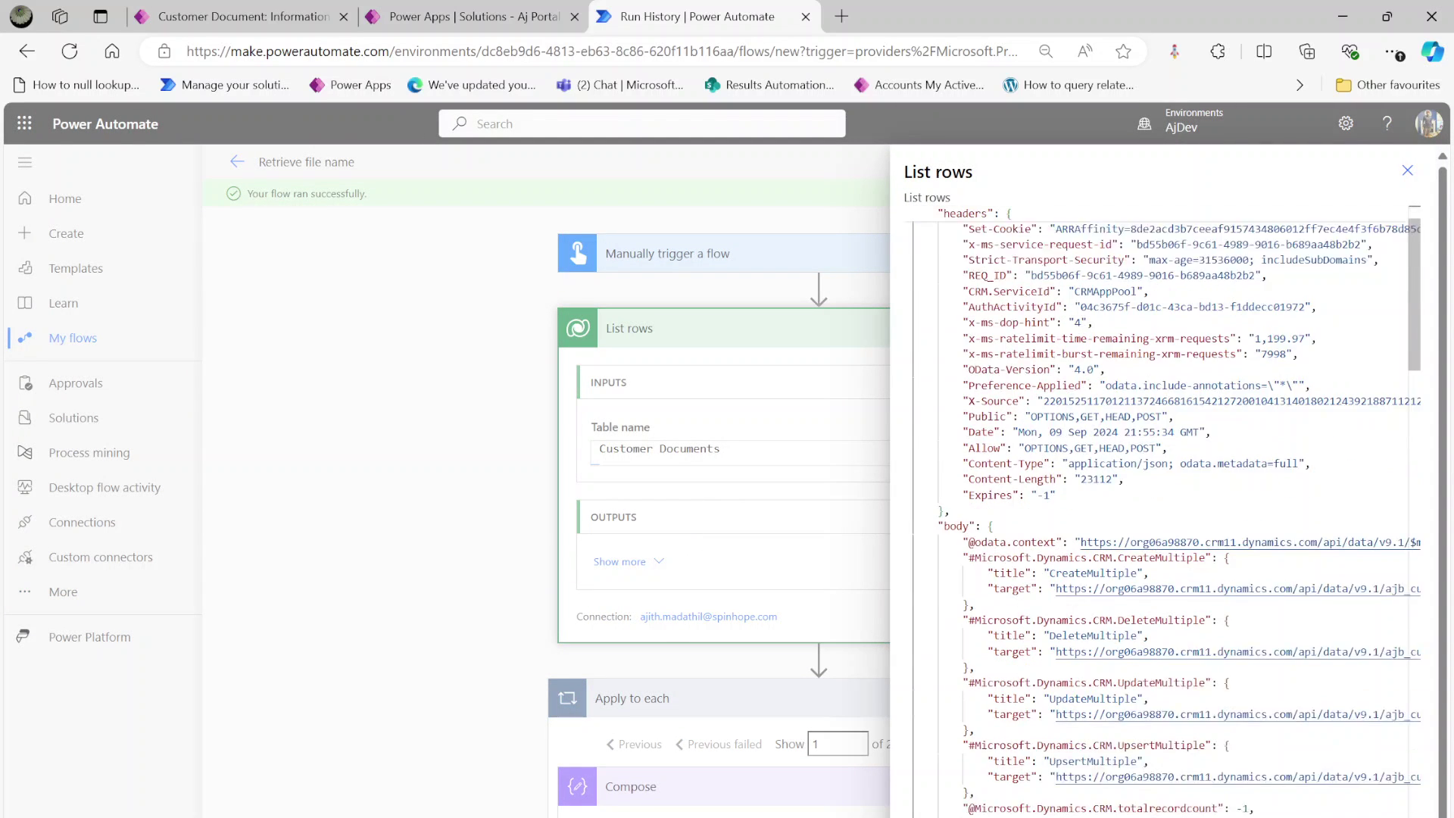
scroll(1167, 515, down, 2)
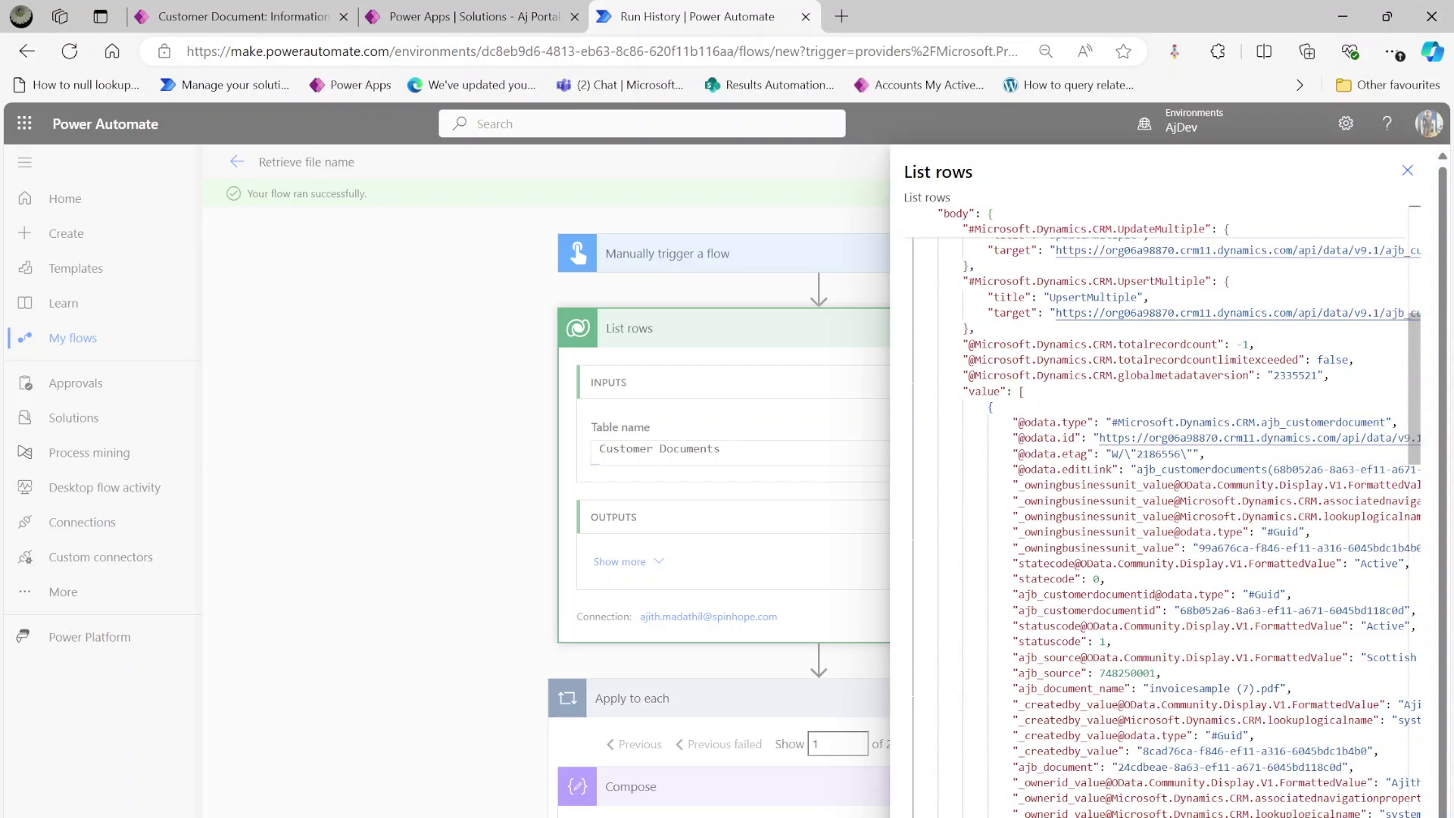
drag(1013, 689, 1293, 688)
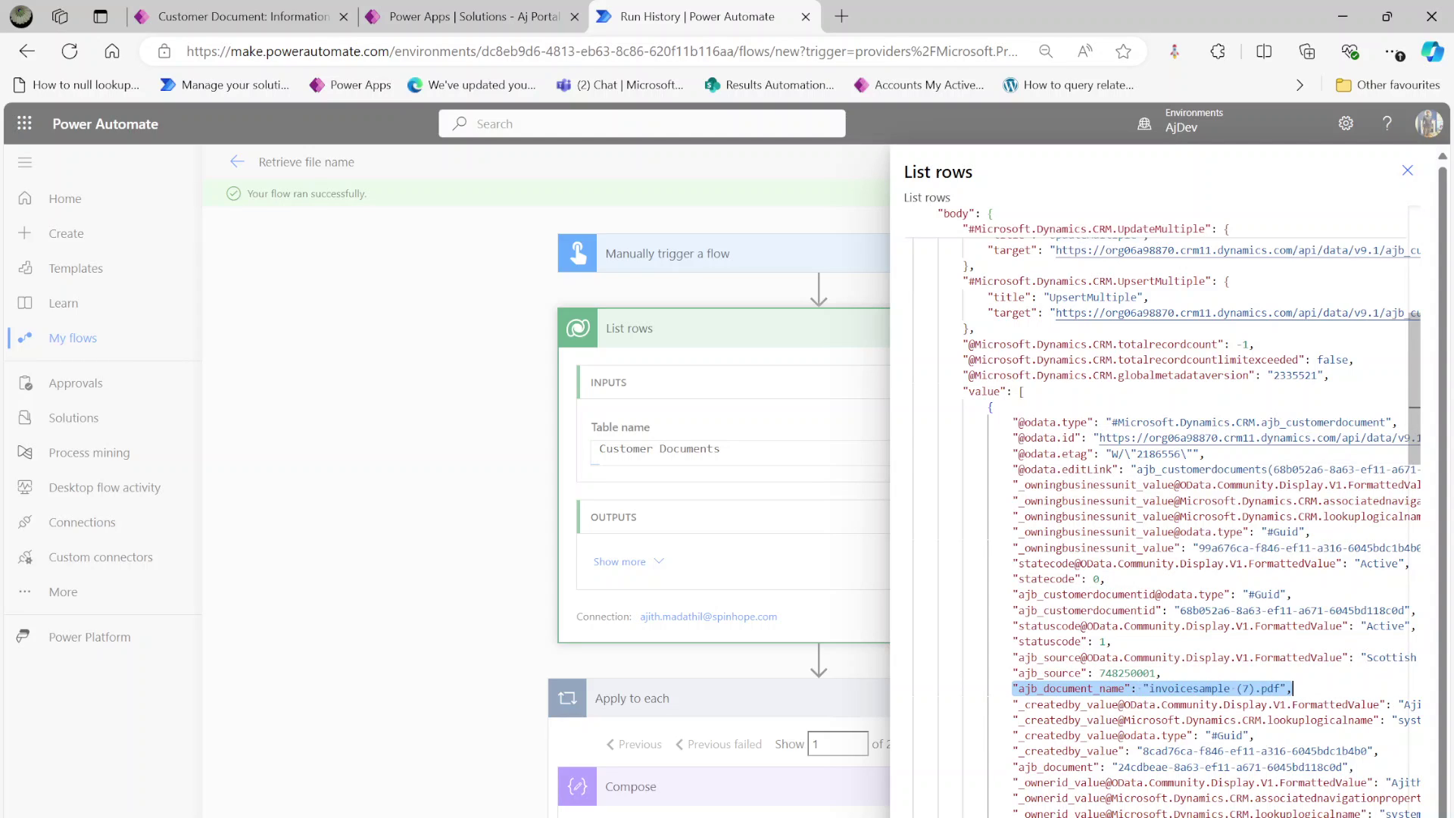
drag(1002, 768, 1355, 767)
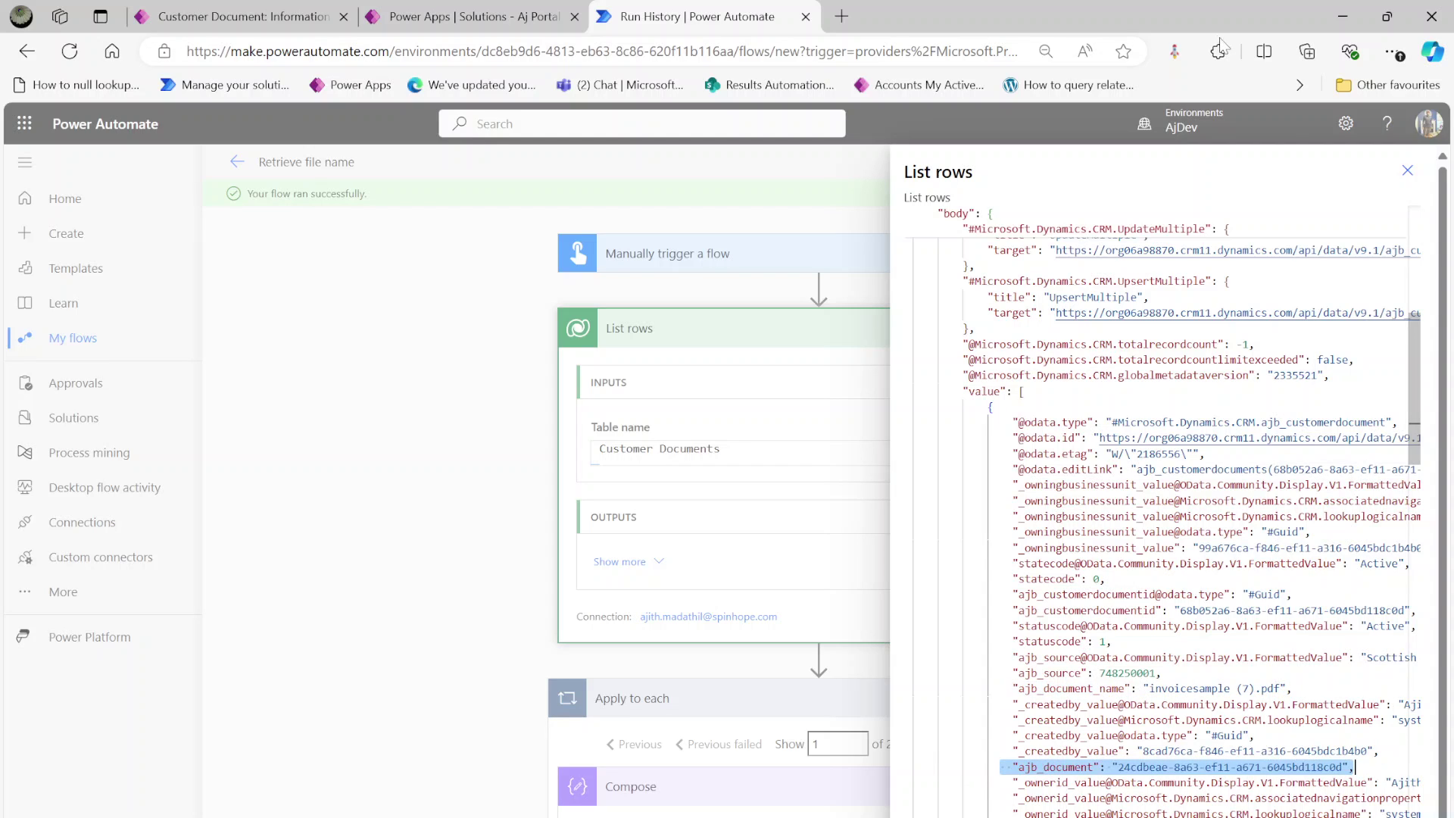
click(1407, 171)
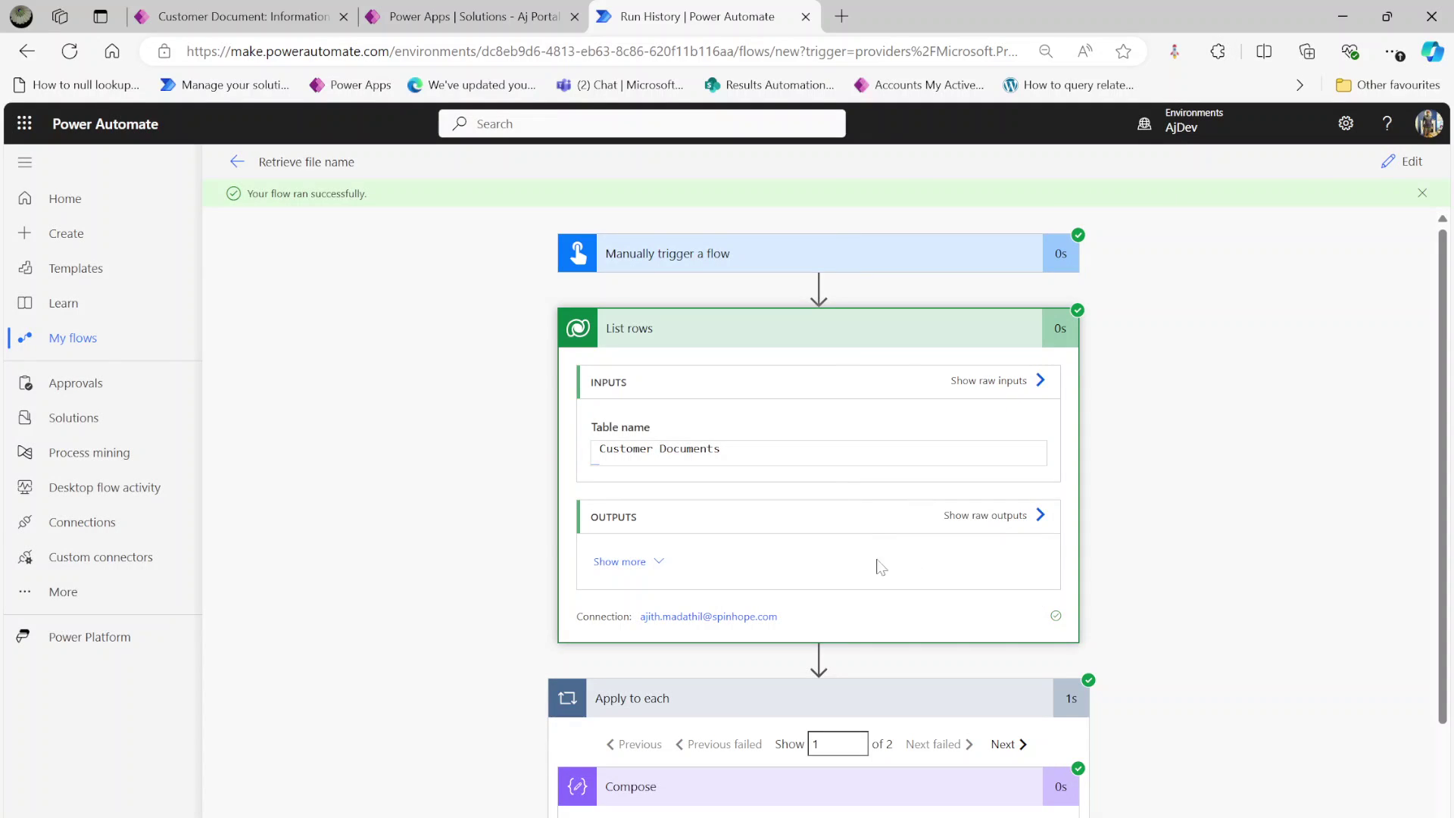
Reopen the flow editor and search the Compose dynamic content for 'docu', leaving the expression unchanged
click(1401, 161)
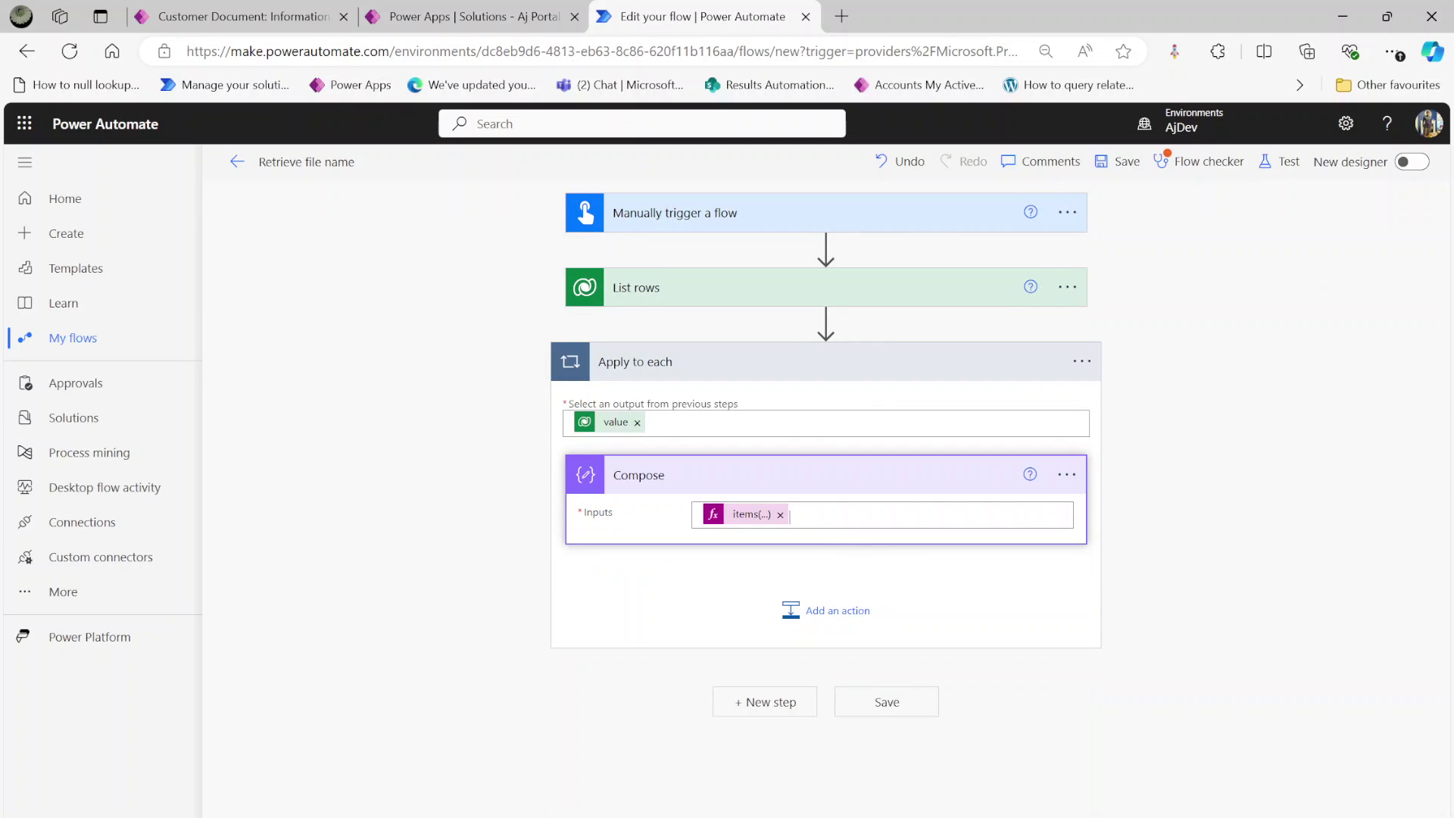
click(856, 516)
text(docue)
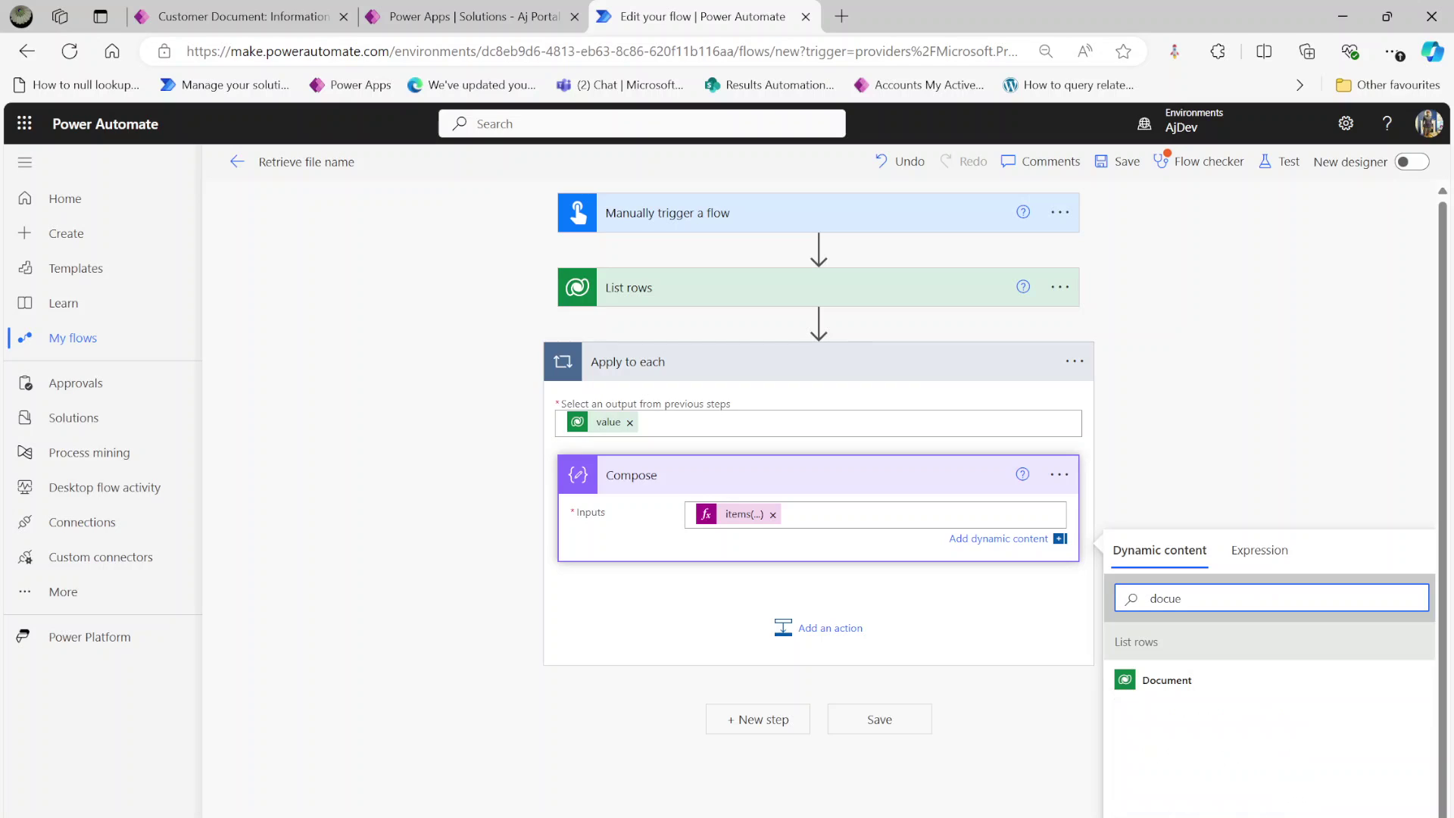
key(BackSpace)
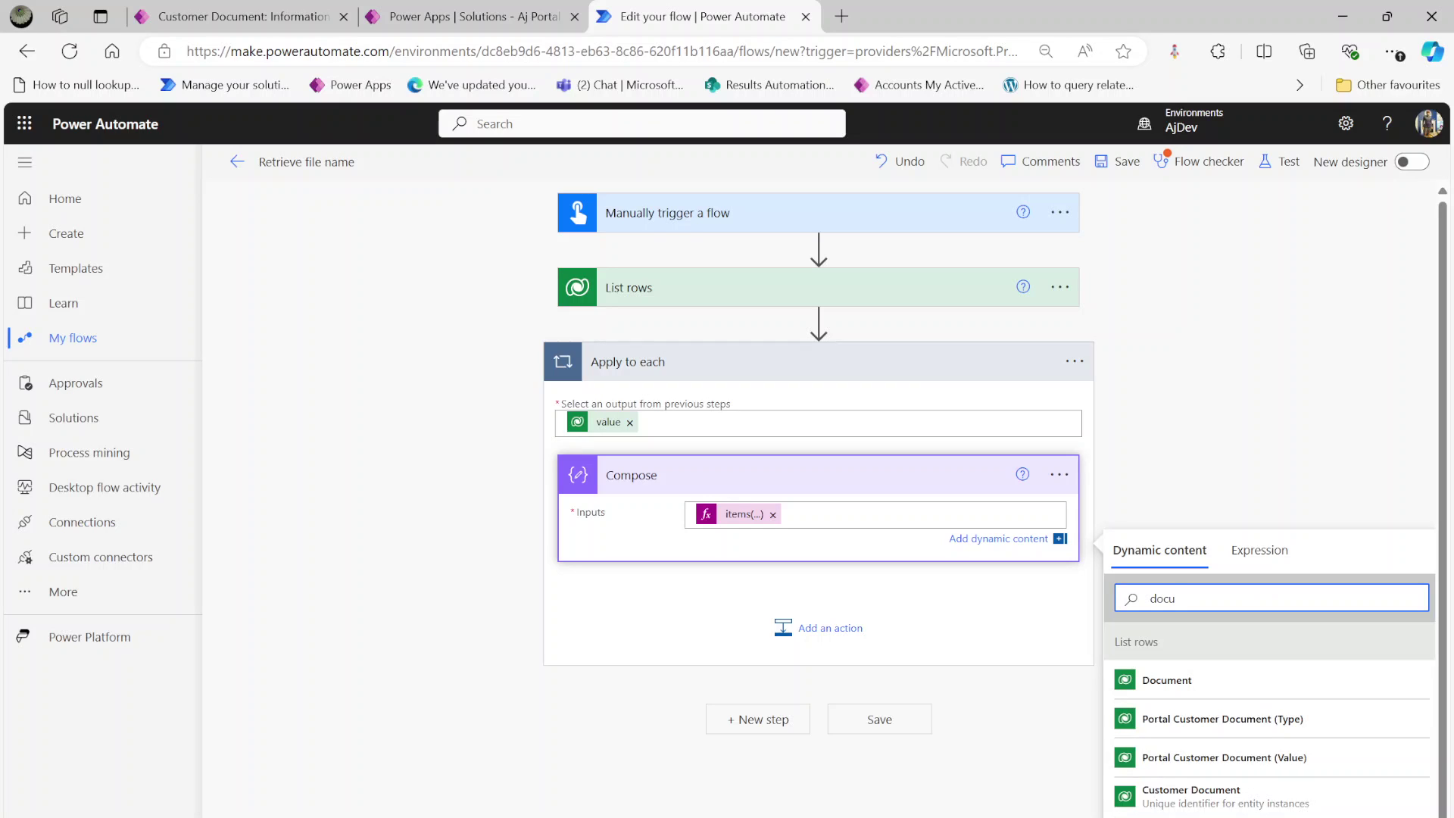
click(374, 584)
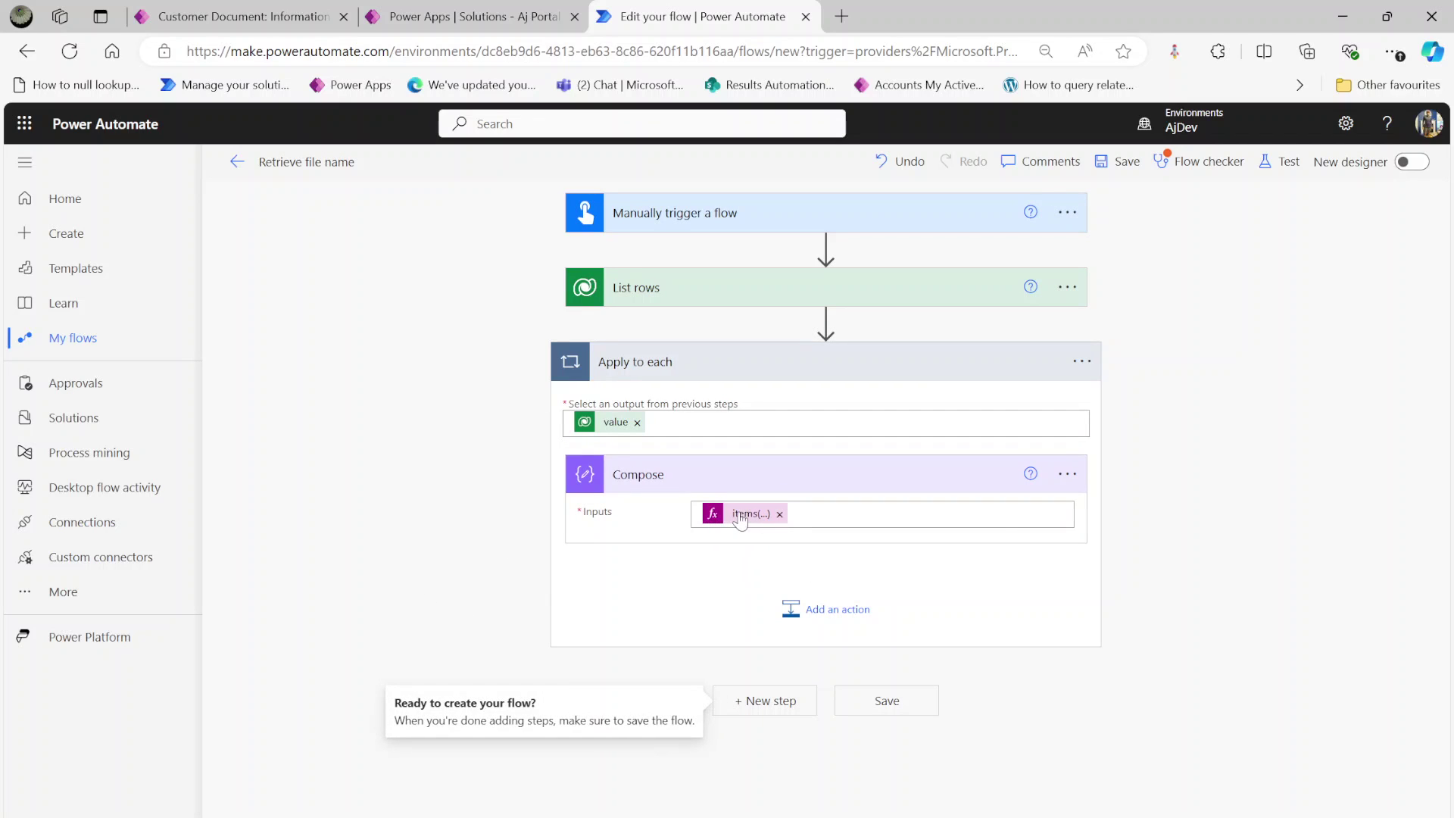